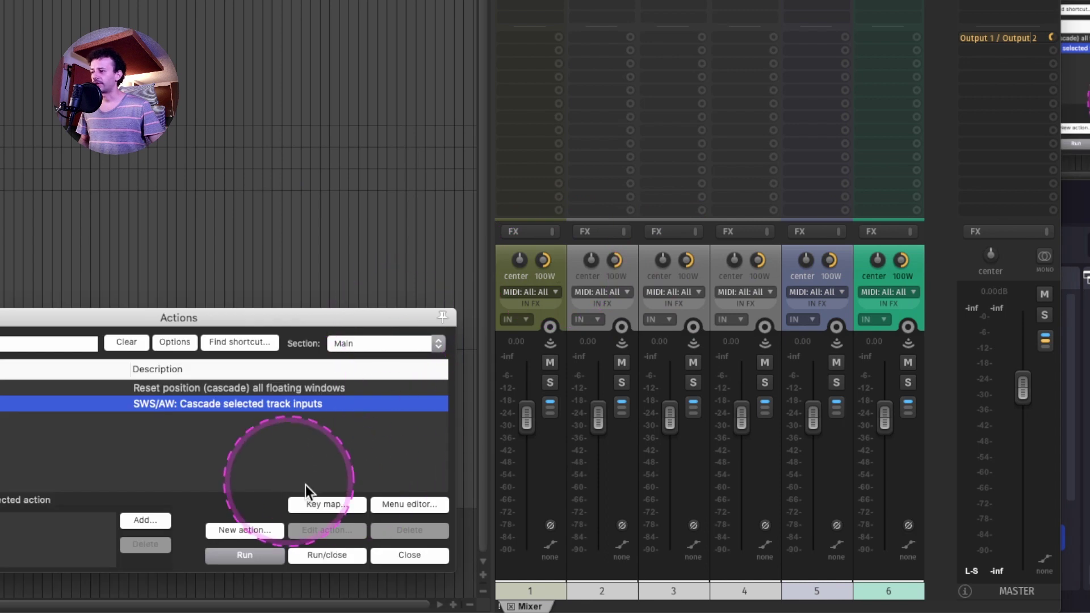
Run the SWS/AW: Cascade selected track inputs action, starting at input 1.
key("ctrl+alt+m")
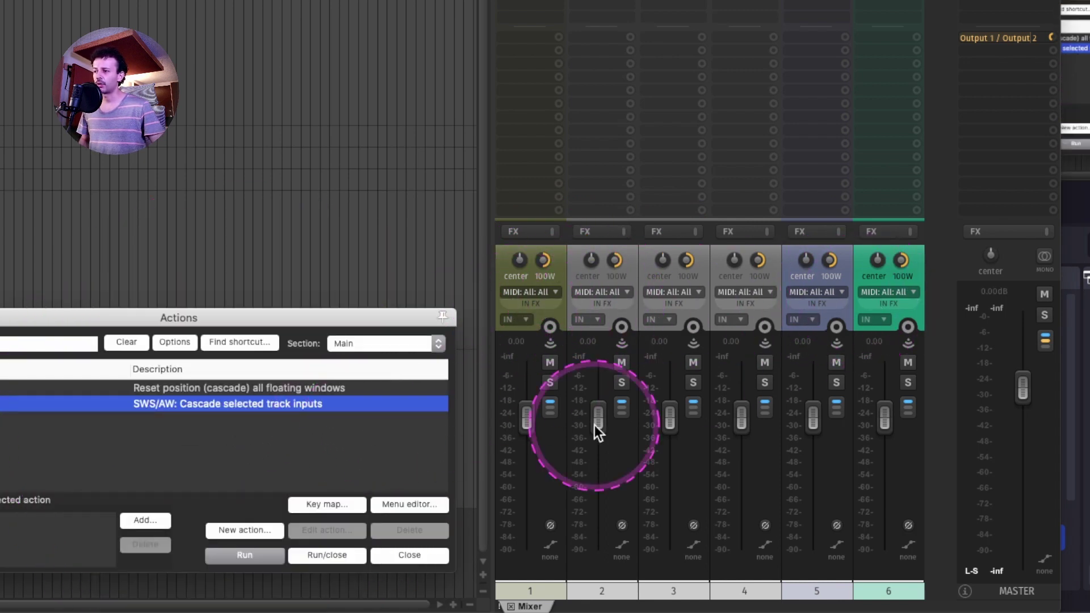
left_click(242, 556)
key("ctrl")
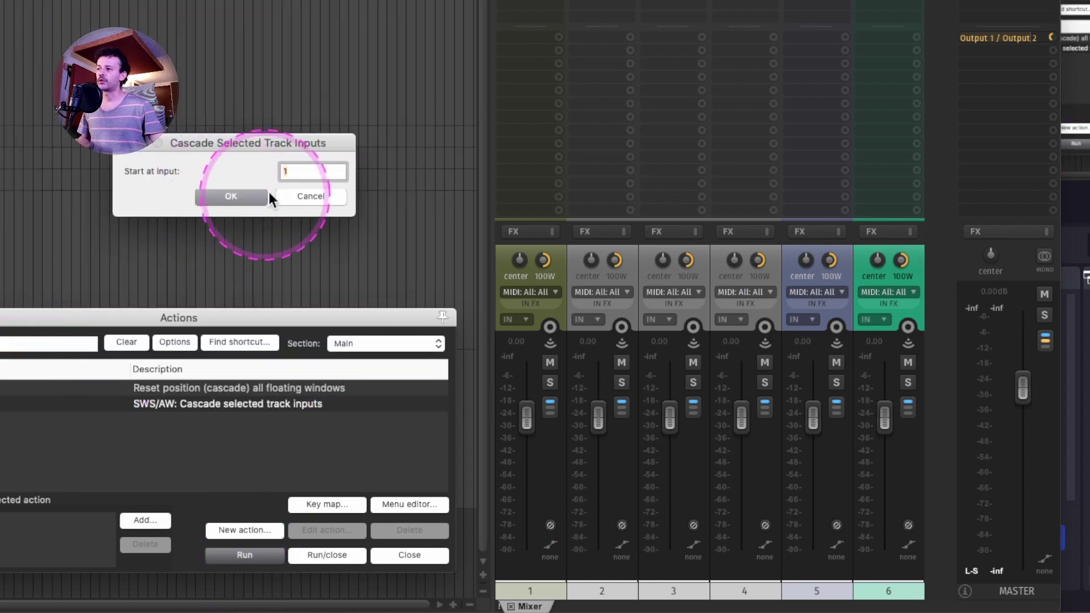
left_click(230, 197)
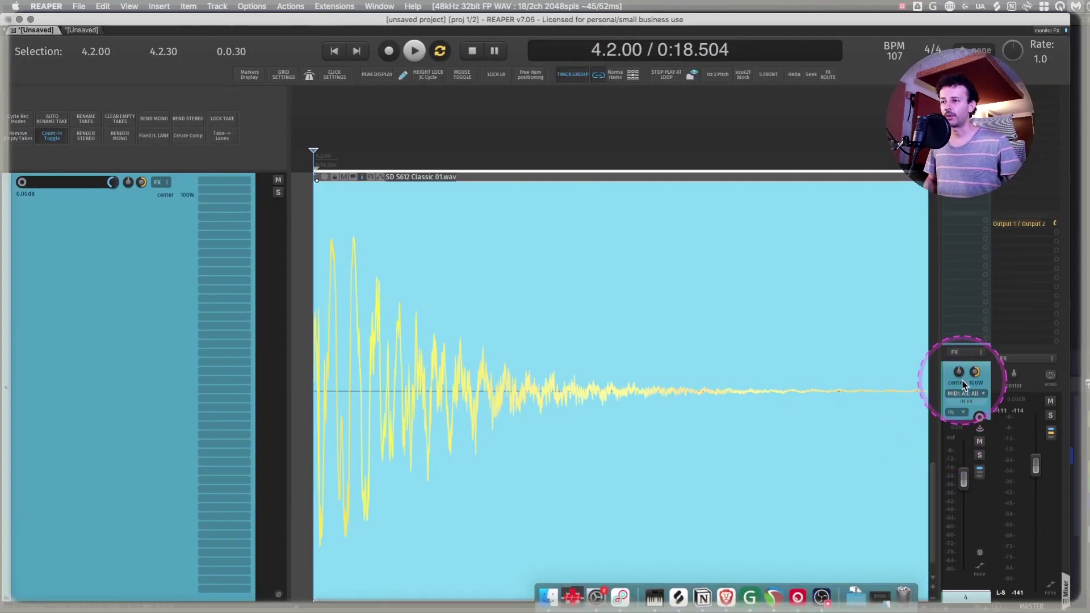
Inspect track 4's pan mode settings, and try panning the track 99% left before returning it to center.
right_click(964, 383)
left_click(1040, 301)
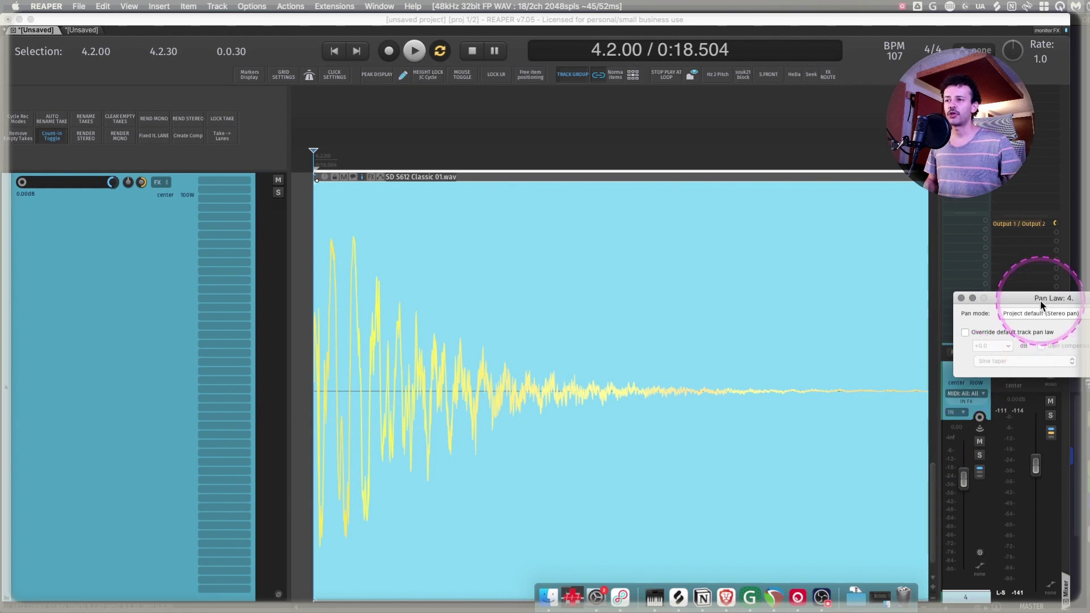
left_click_drag(1041, 301, 968, 322)
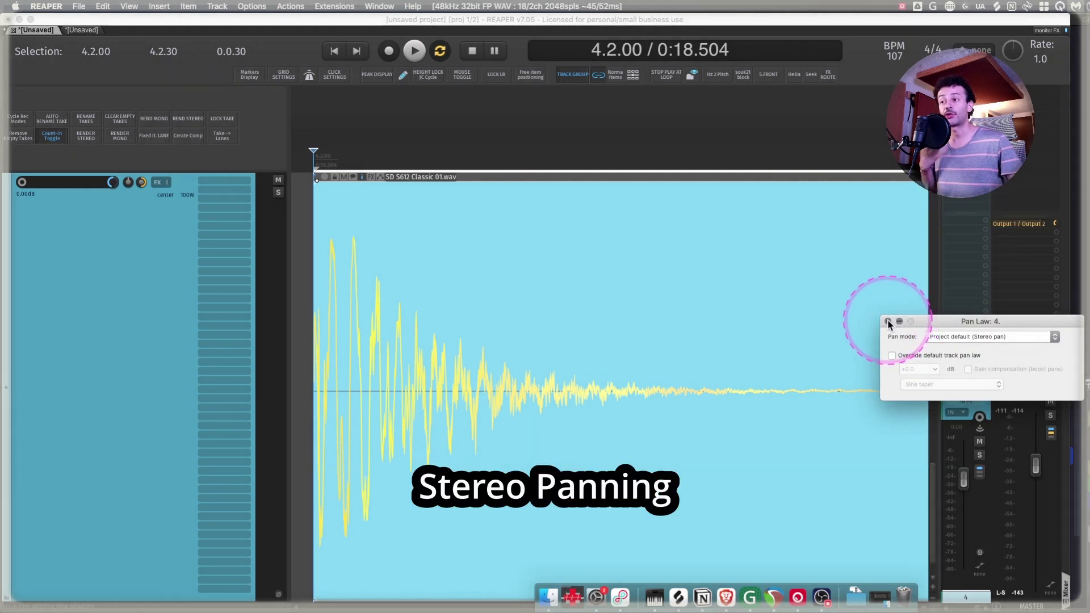
left_click(889, 323)
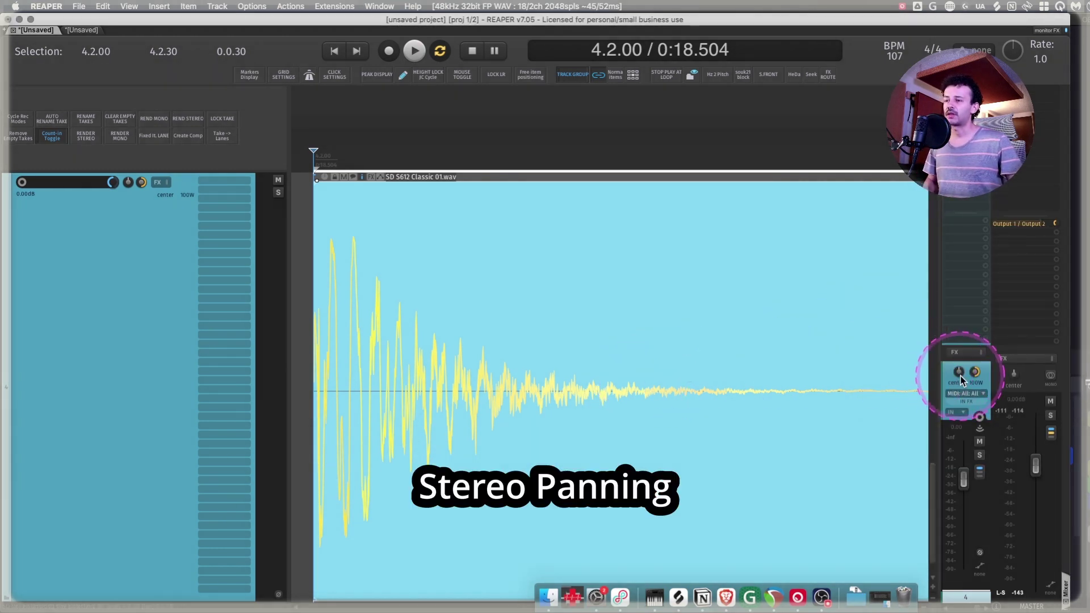
left_click_drag(960, 375, 960, 375)
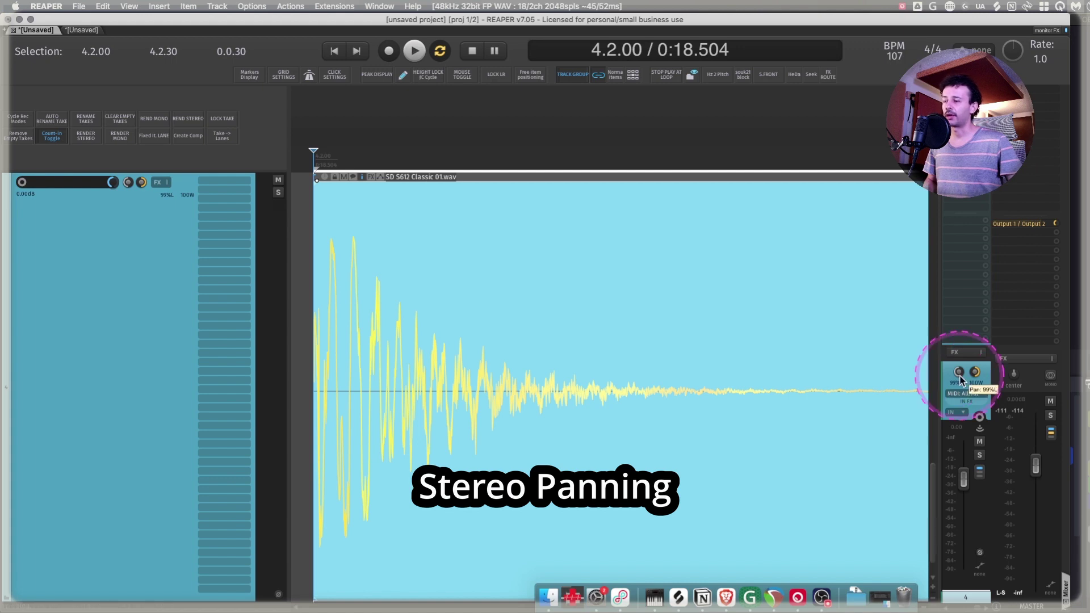
double_click(959, 375)
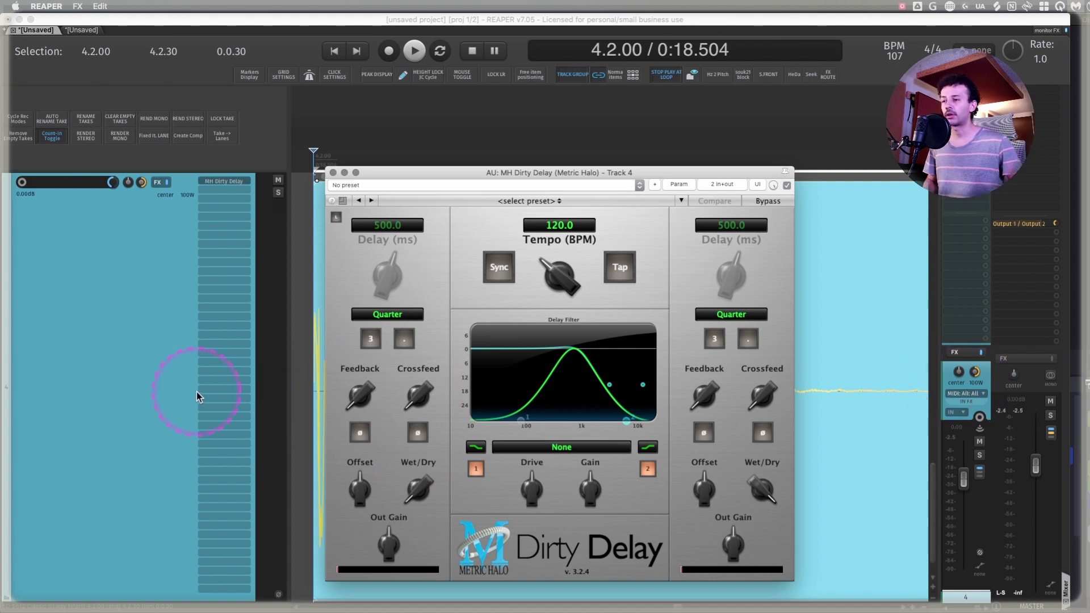
Audition track 4 through Dirty Delay at center, 100% left and 100% right, and reset the pan to center.
key("space")
key("space")
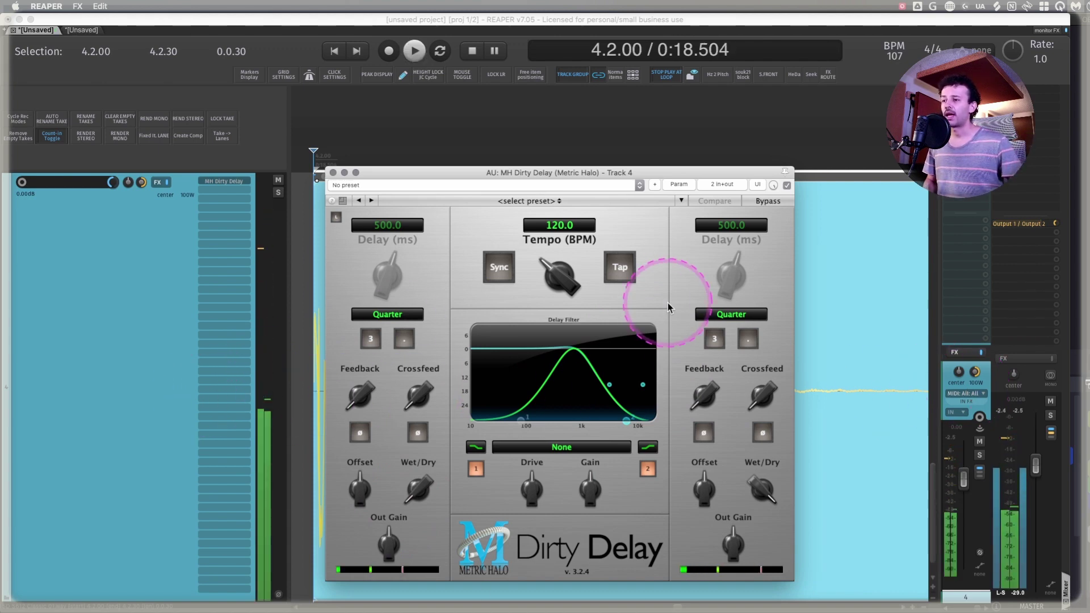
left_click_drag(959, 373, 959, 376)
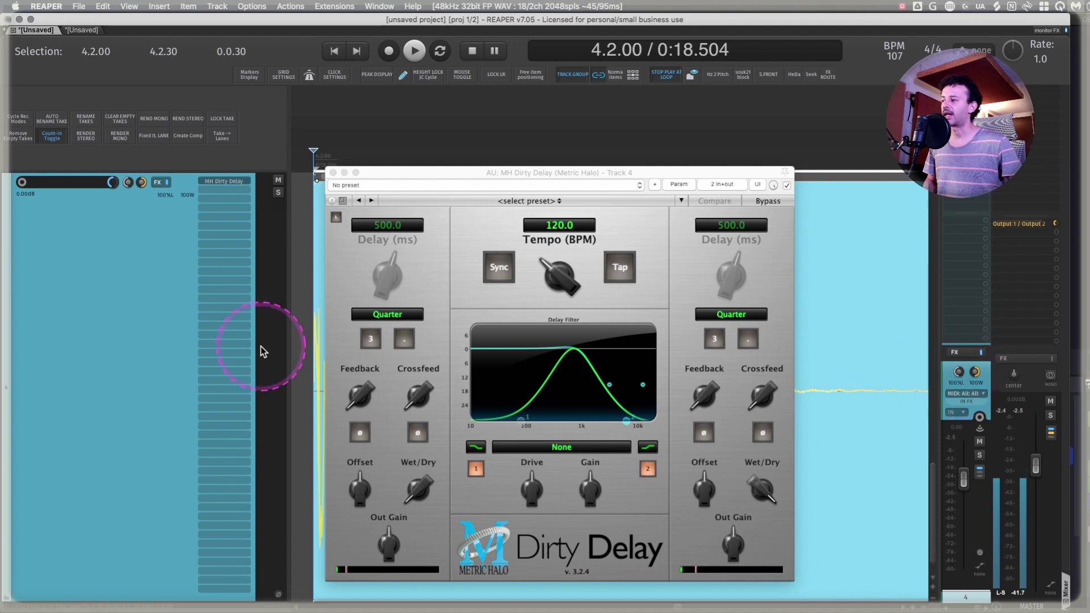
key("space")
key("space")
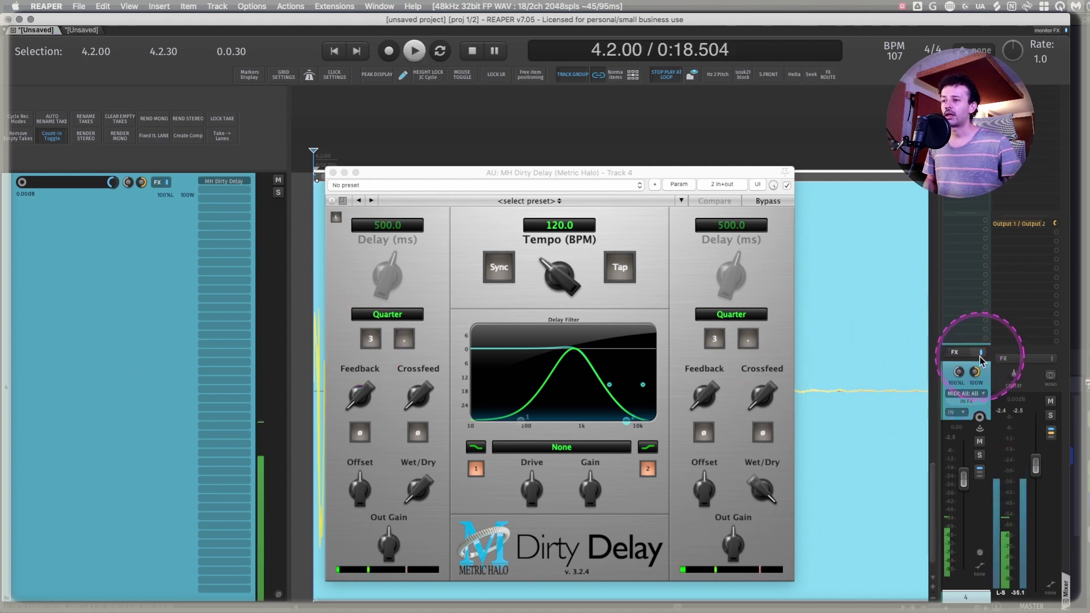
left_click_drag(963, 372, 962, 370)
key("space")
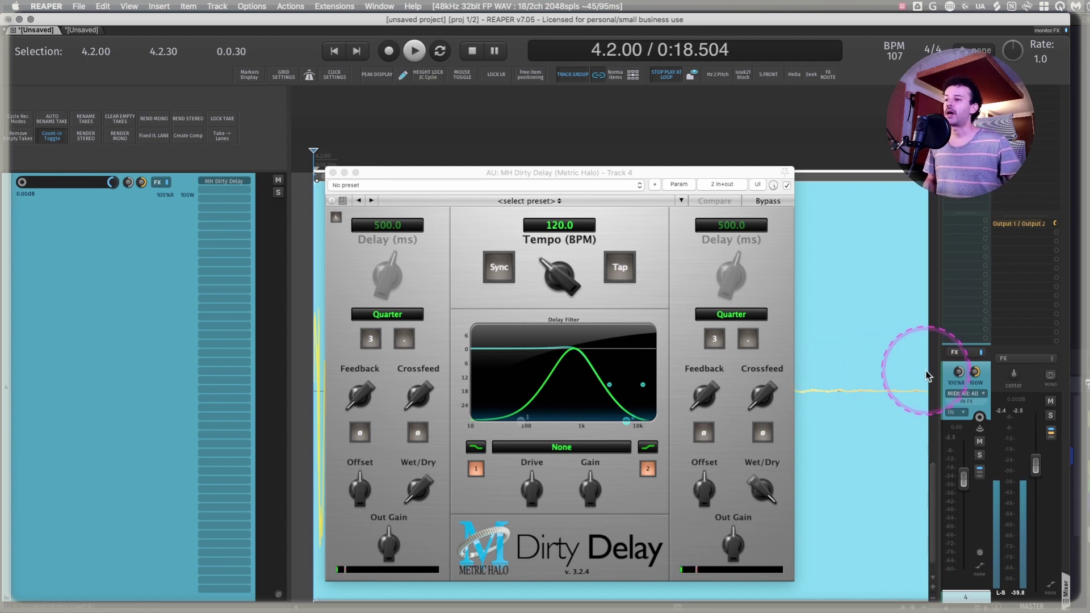
double_click(964, 372)
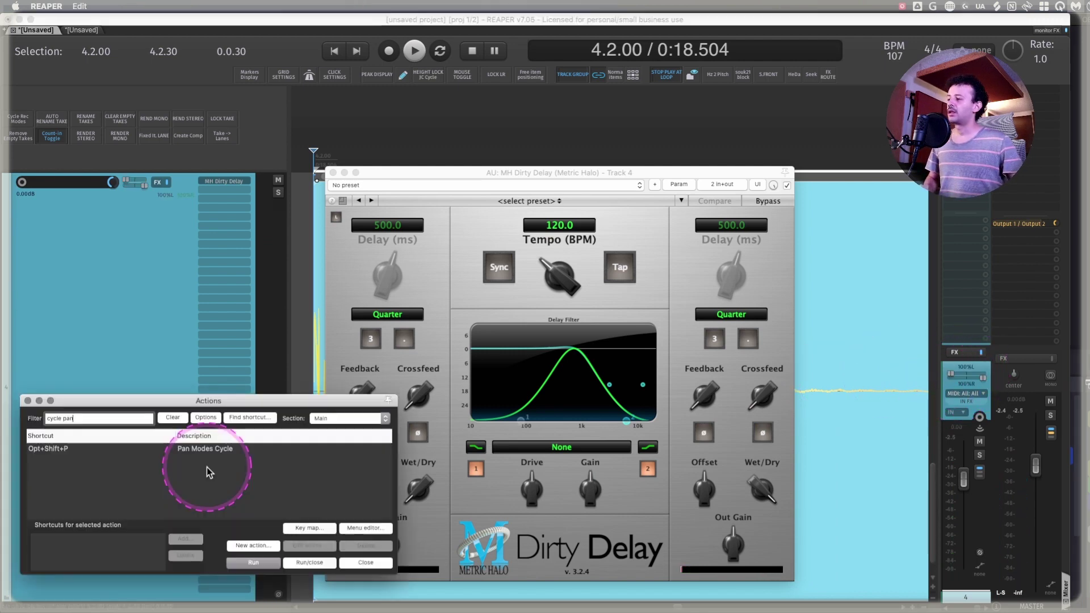
In dual pan mode, try moving track 4's right-channel pan near the center and return it to 100% right.
left_click(972, 366)
key("alt+shift+p")
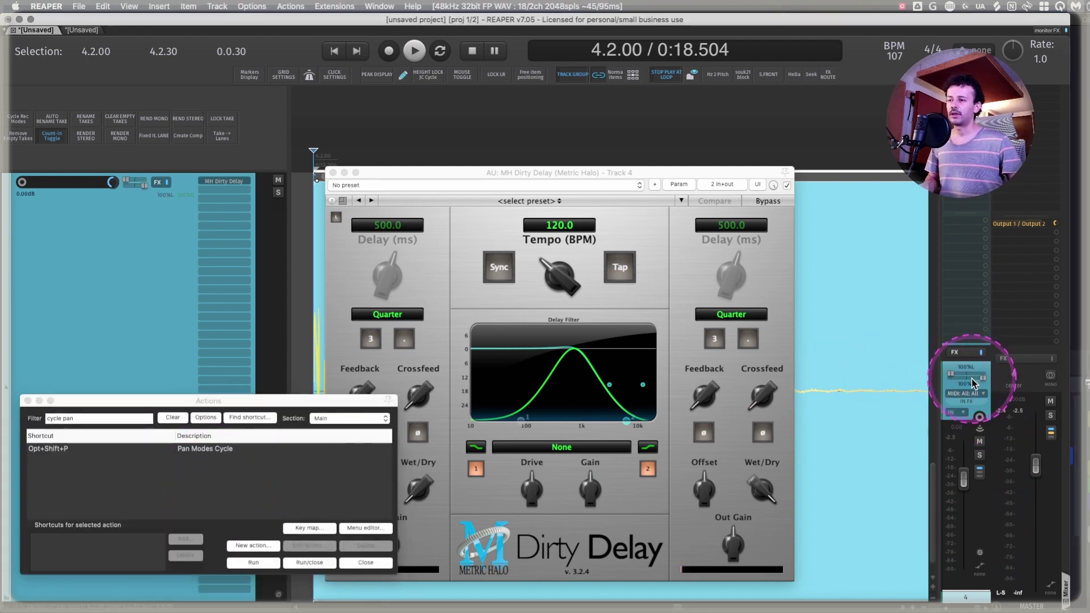
key("ctrl+alt+m")
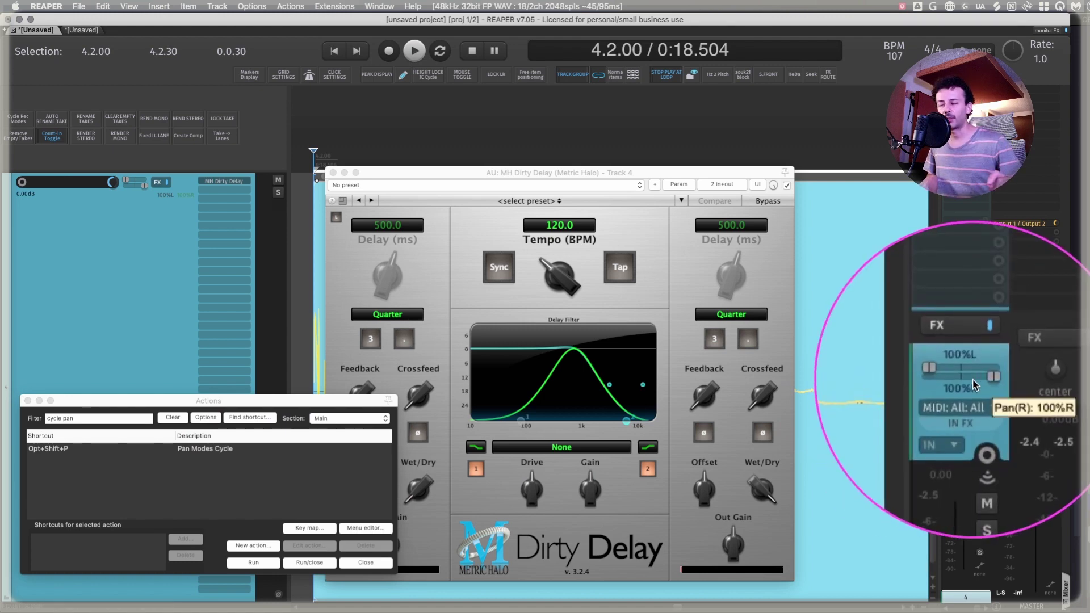
key("ctrl+alt+m")
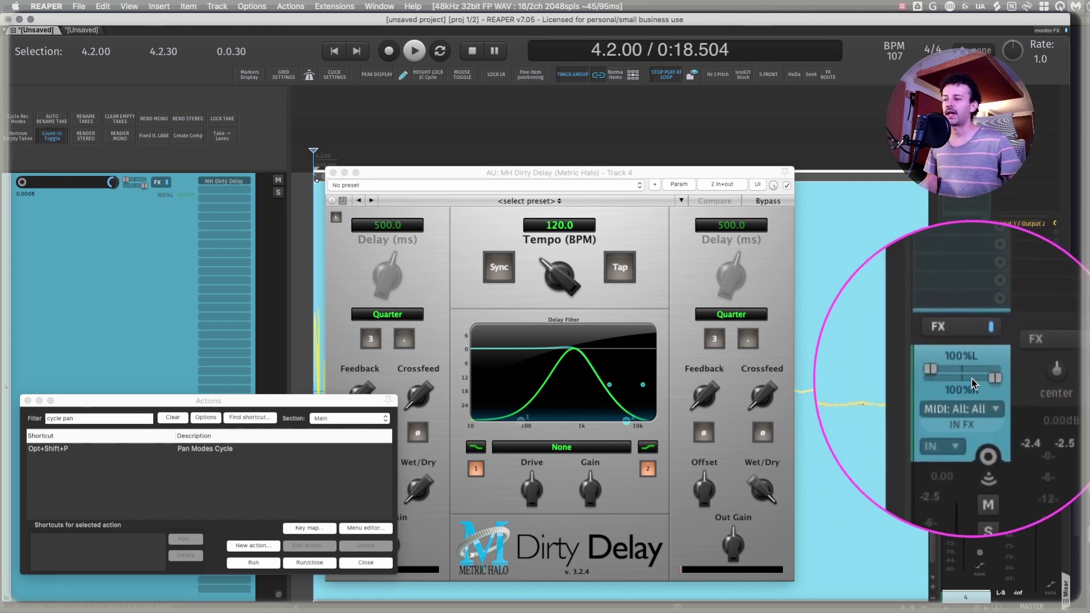
left_click_drag(974, 383, 966, 383)
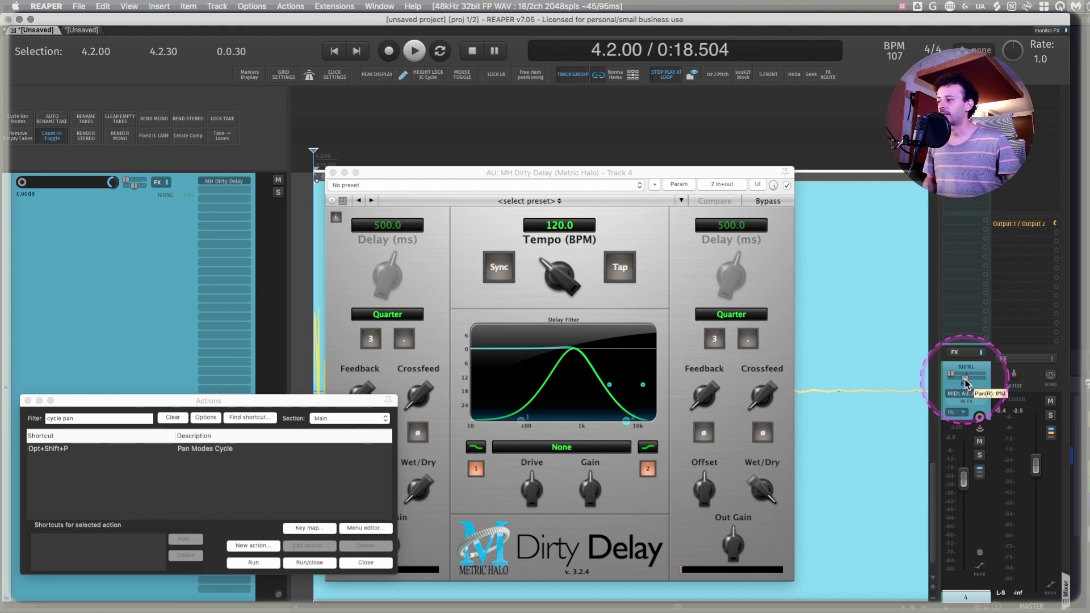
left_click_drag(965, 384, 1008, 381)
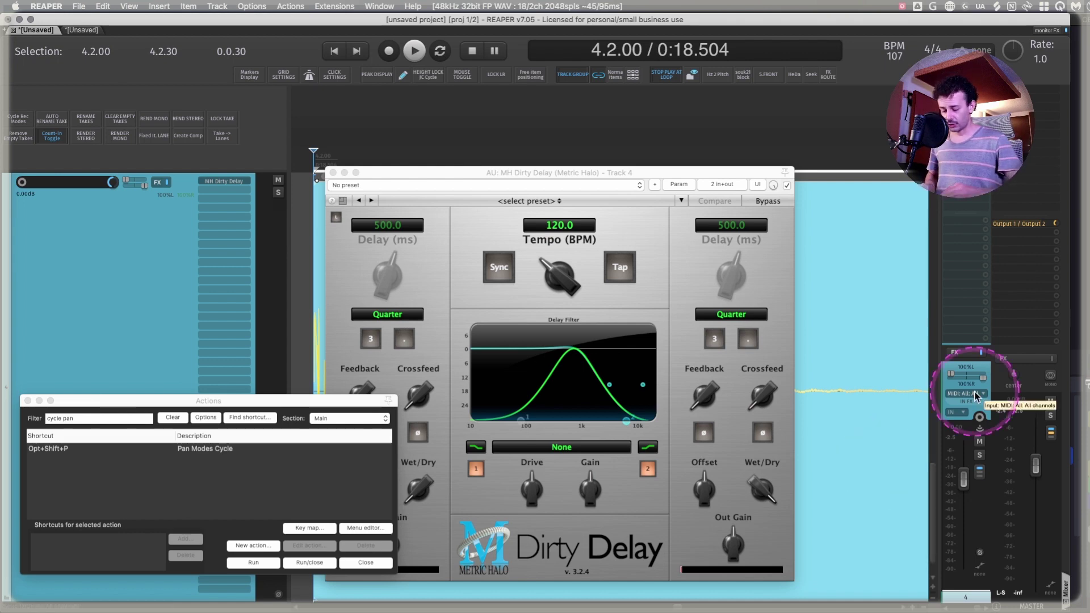
Switch track 4 to stereo balance / mono pan, audition it 100% left and 100% right, and recenter the pan.
key("alt+shift+p")
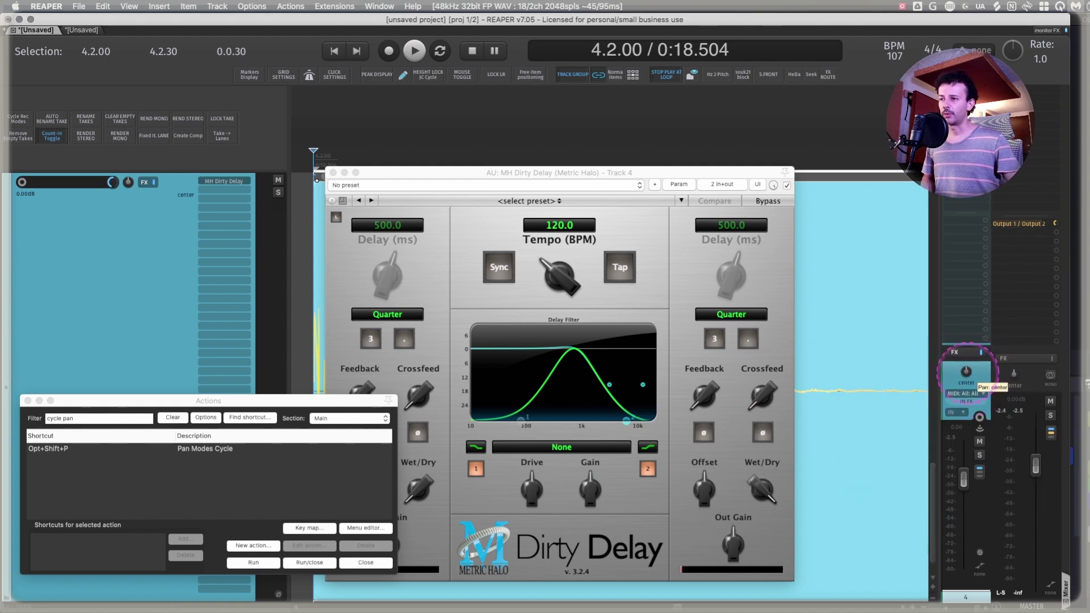
left_click_drag(968, 371, 968, 382)
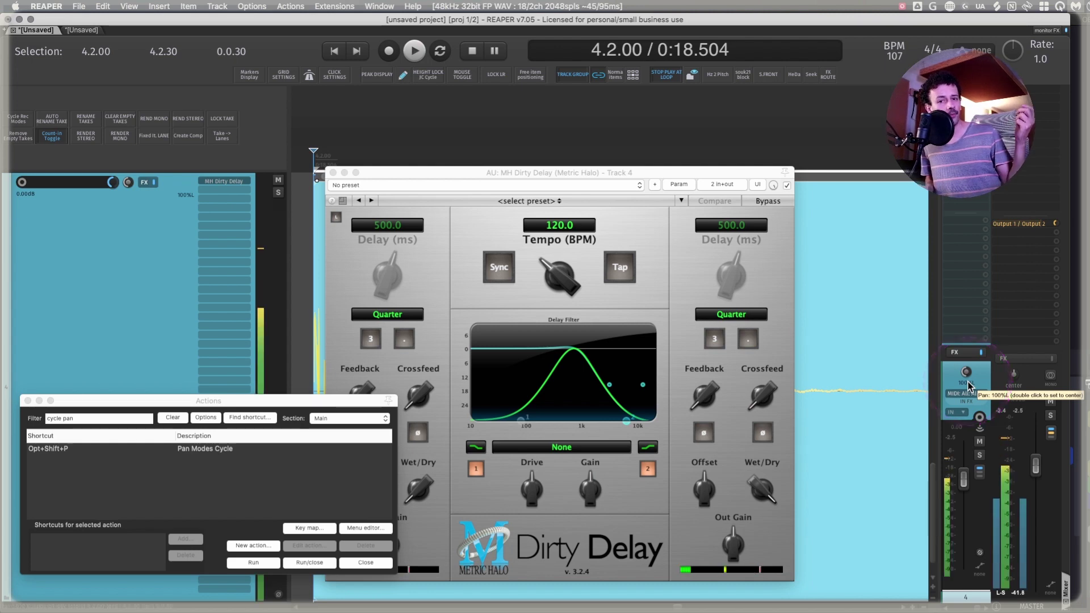
left_click_drag(969, 386, 969, 384)
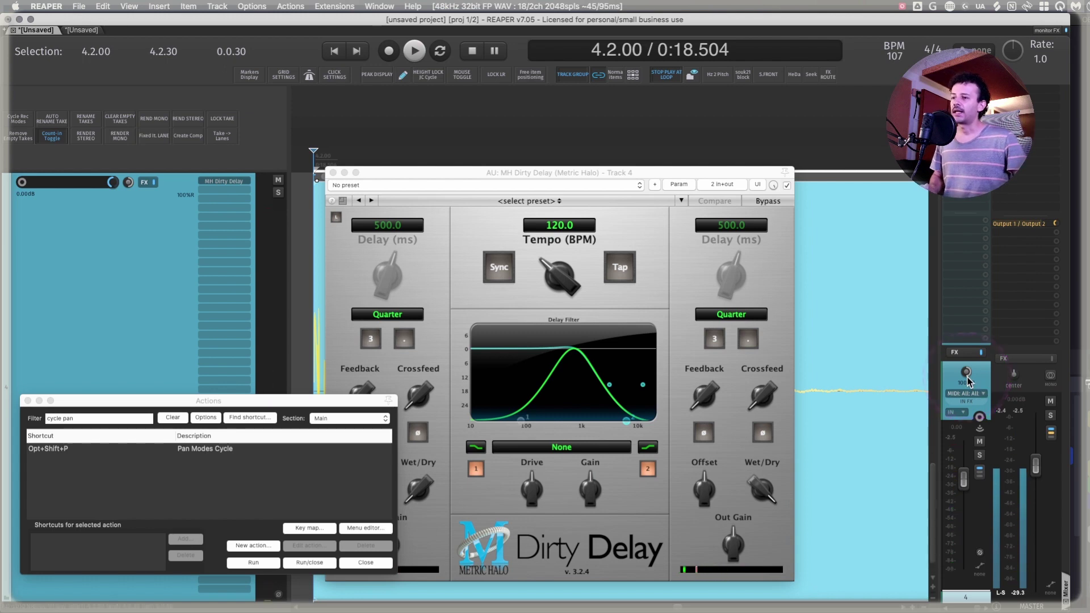
key("ctrl+m")
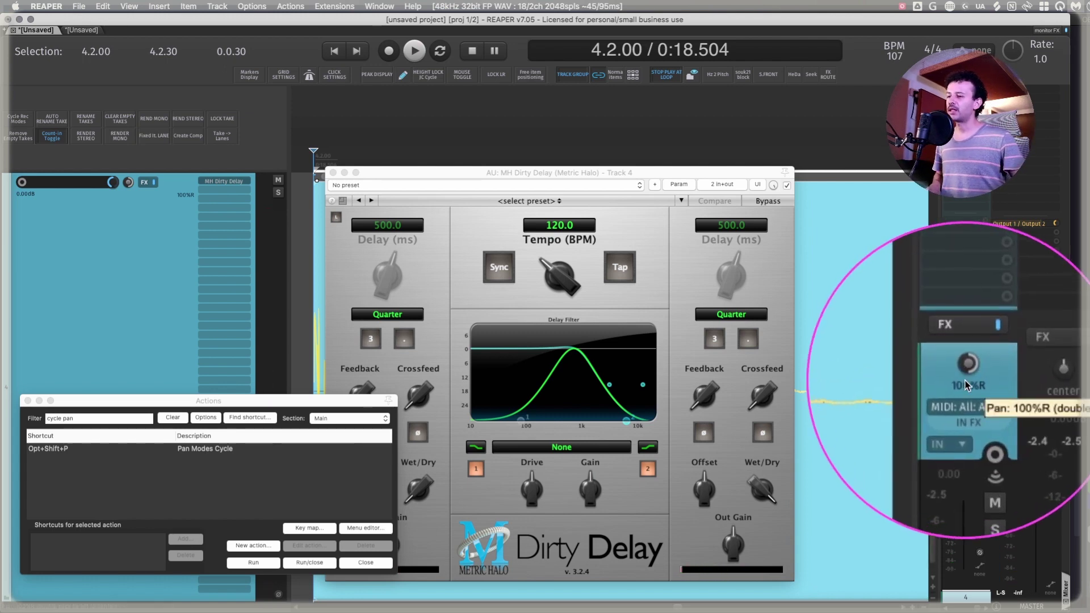
key("ctrl+m")
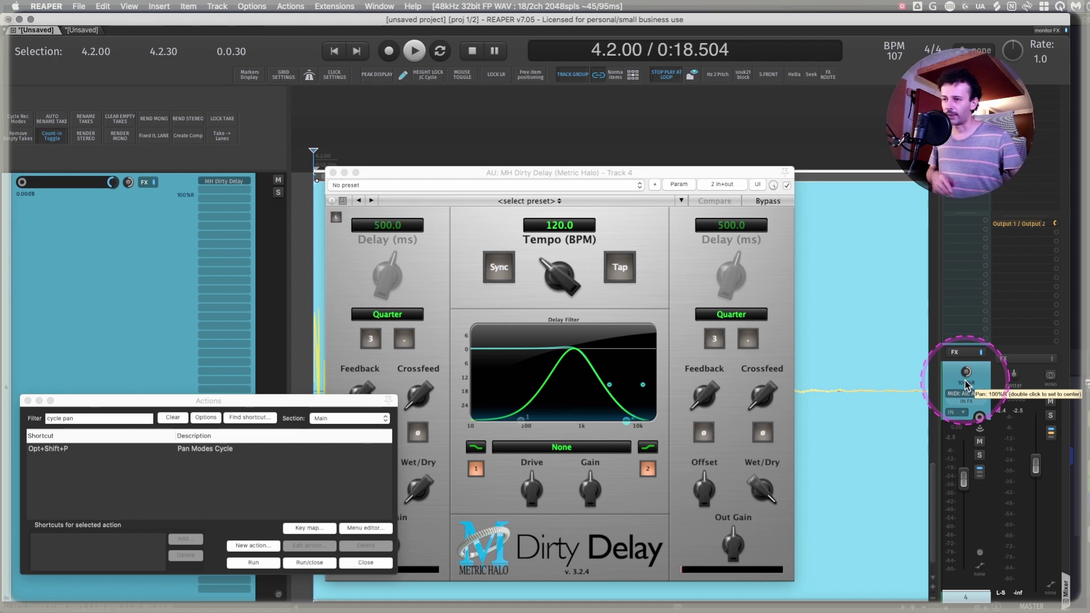
double_click(965, 382)
Set track 4's pan mode to Stereo pan.
right_click(966, 381)
left_click(1022, 313)
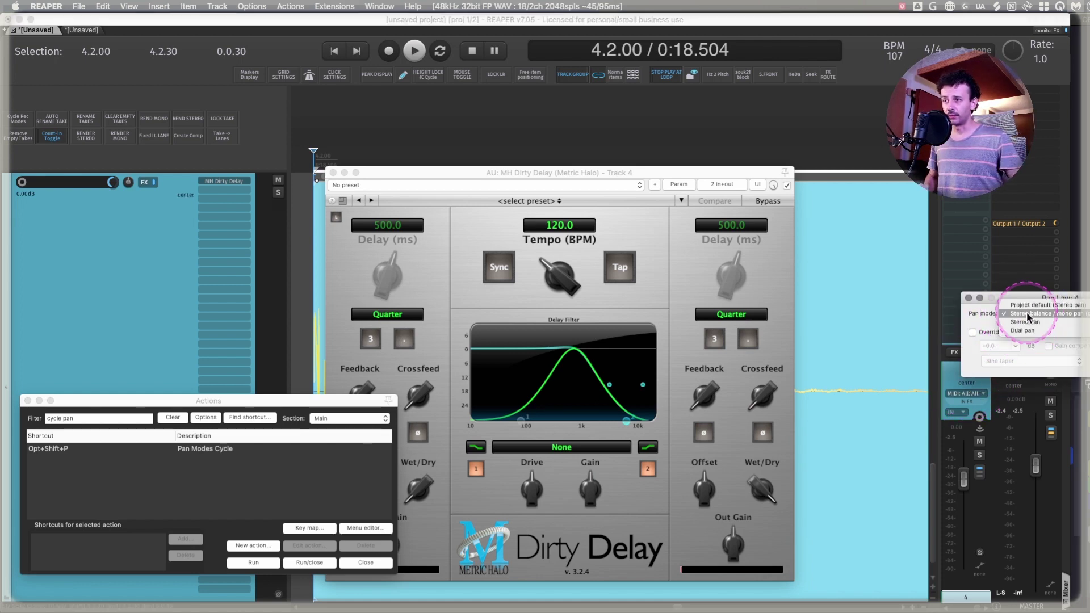
left_click(1026, 322)
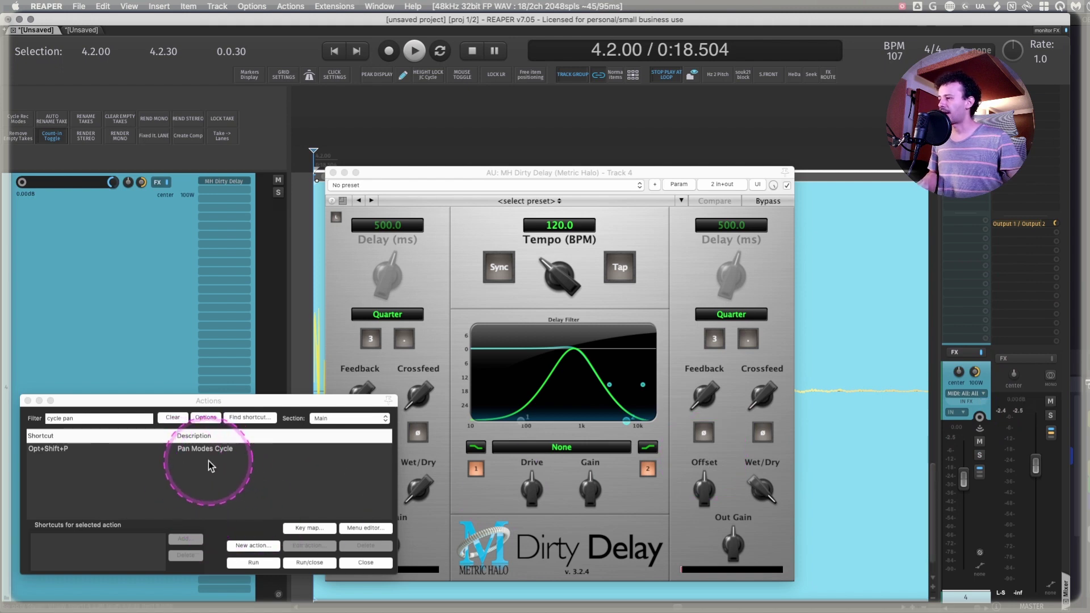
Examine the commands that make up the Pan Modes Cycle action in the Cycle Action editor, and close the editor.
left_click(335, 7)
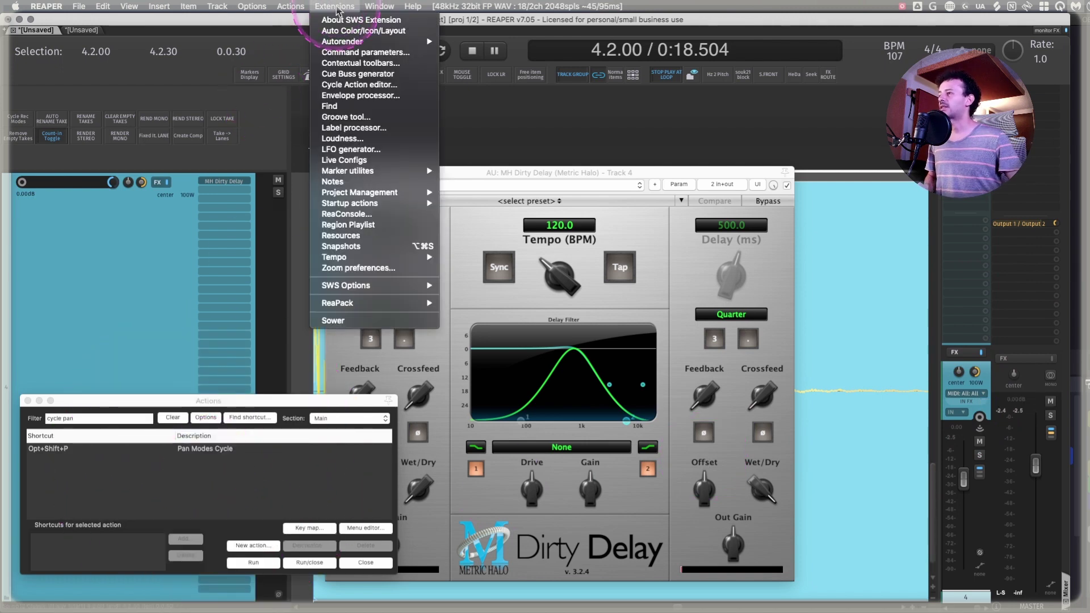
left_click(369, 85)
left_click_drag(827, 224, 308, 175)
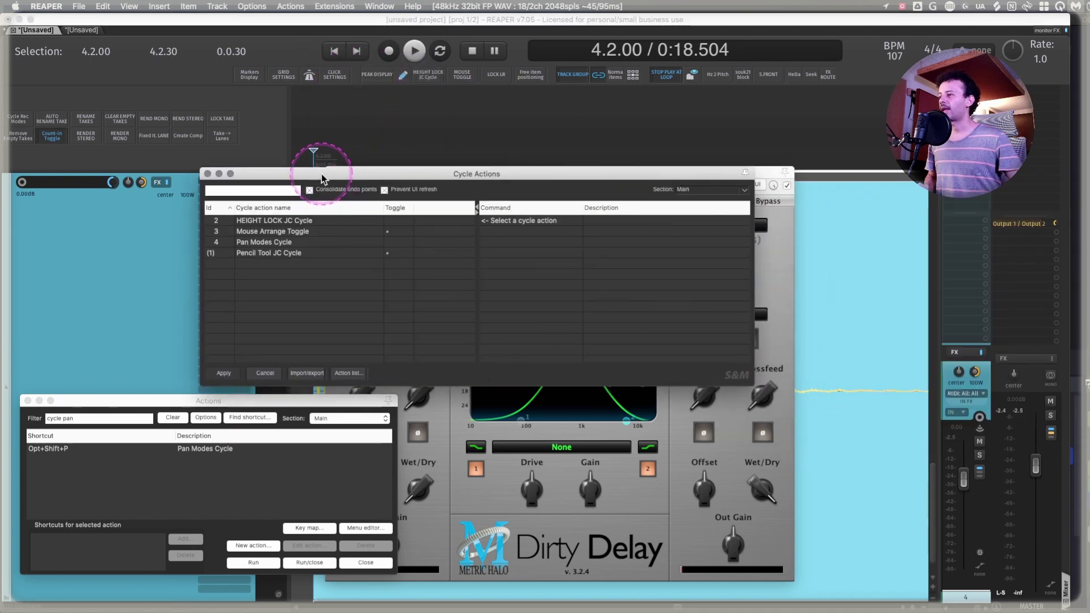
left_click(274, 243)
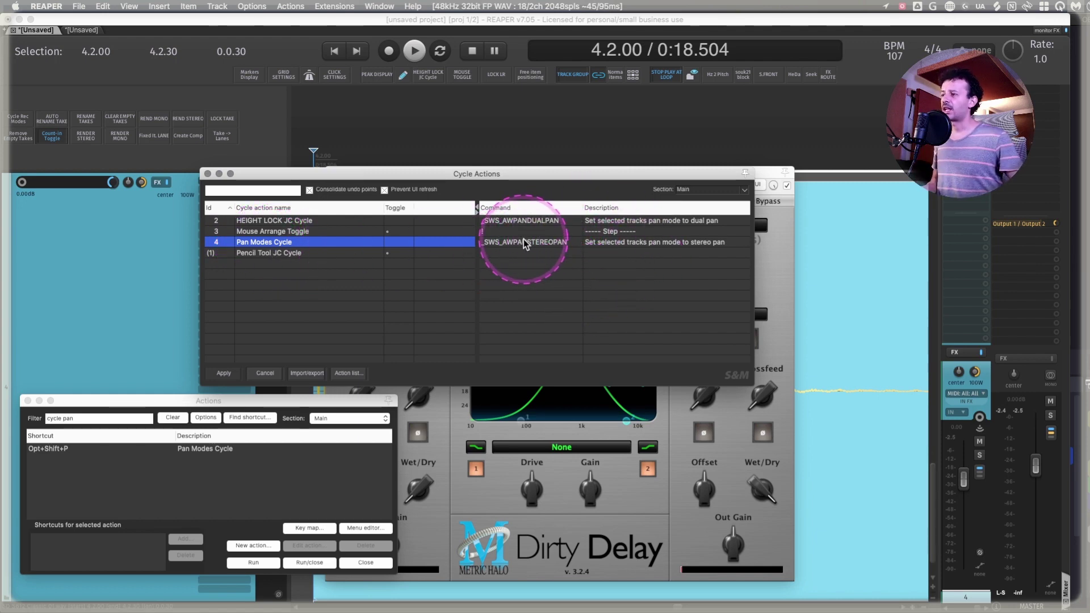
key("ctrl+alt+m")
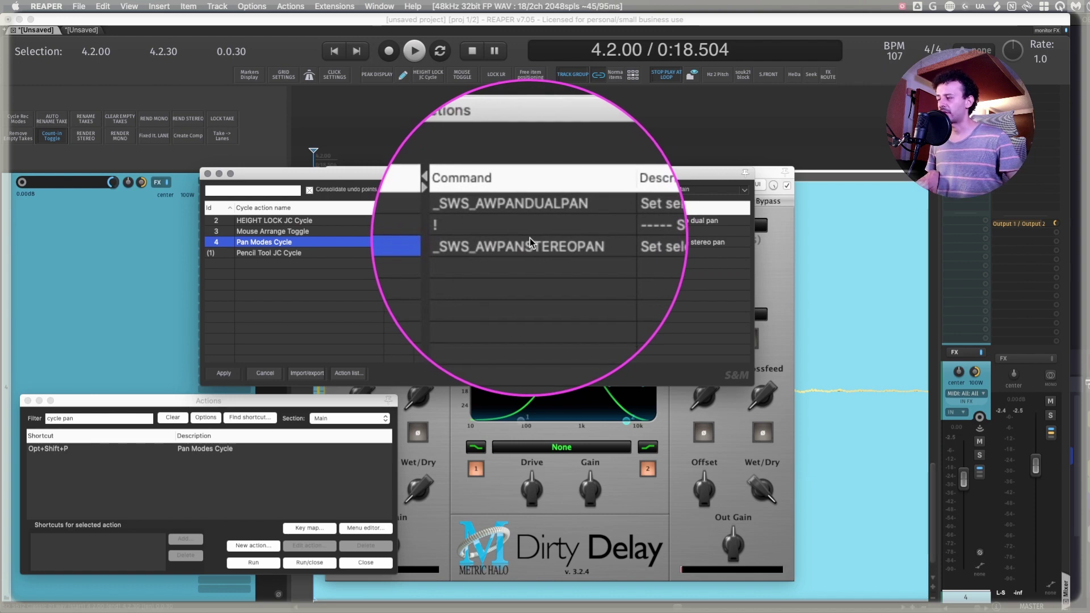
key("ctrl+alt+m")
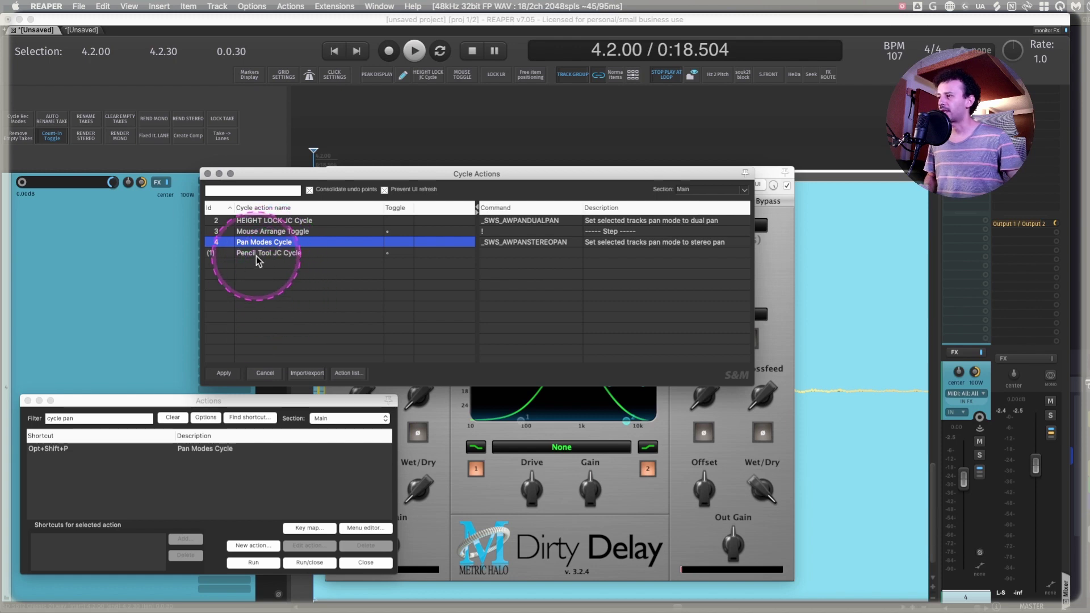
left_click(208, 174)
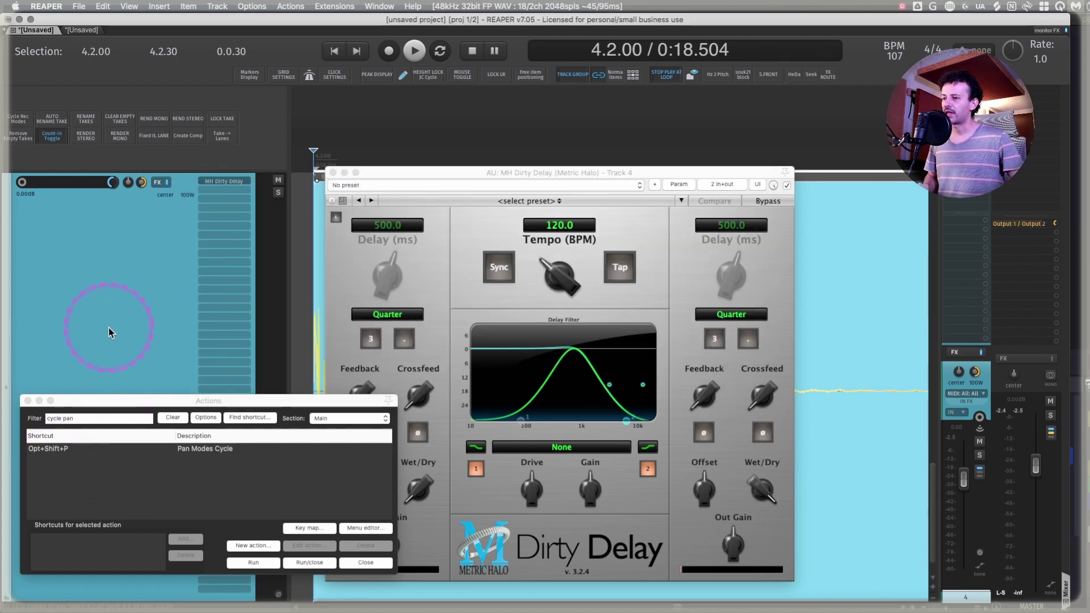
Run the Pan Modes Cycle action on track 4 to switch it to dual pan.
key("alt+shift+p")
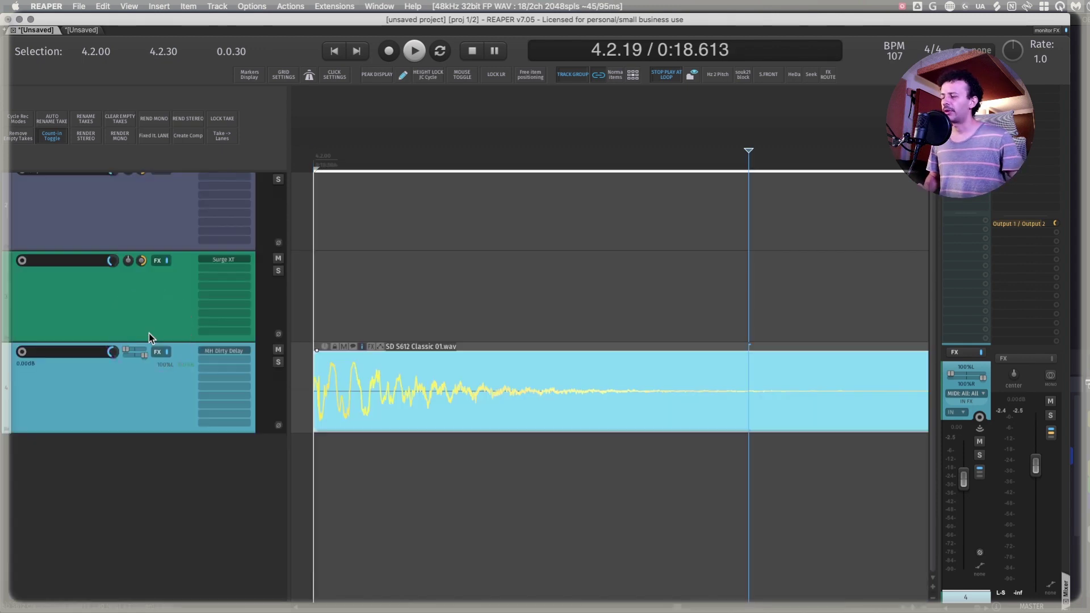
Select the SC-Moonkits-DustKit-107 track so that it is armed for recording.
scroll(149, 333, "down", 4)
scroll(474, 262, "down", 10)
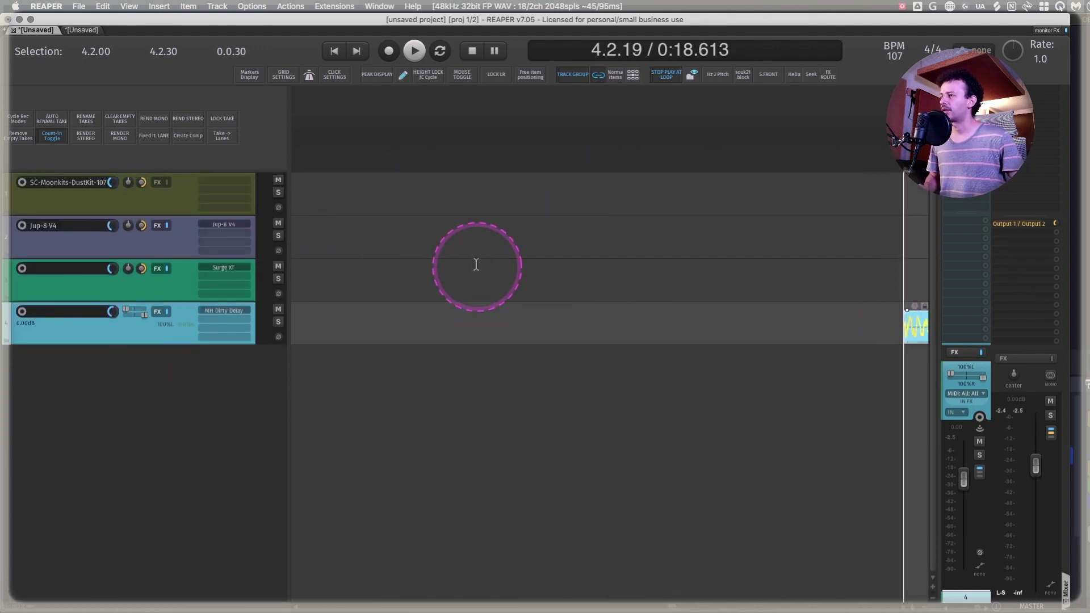
scroll(476, 264, "down", 3)
scroll(476, 264, "up", 1)
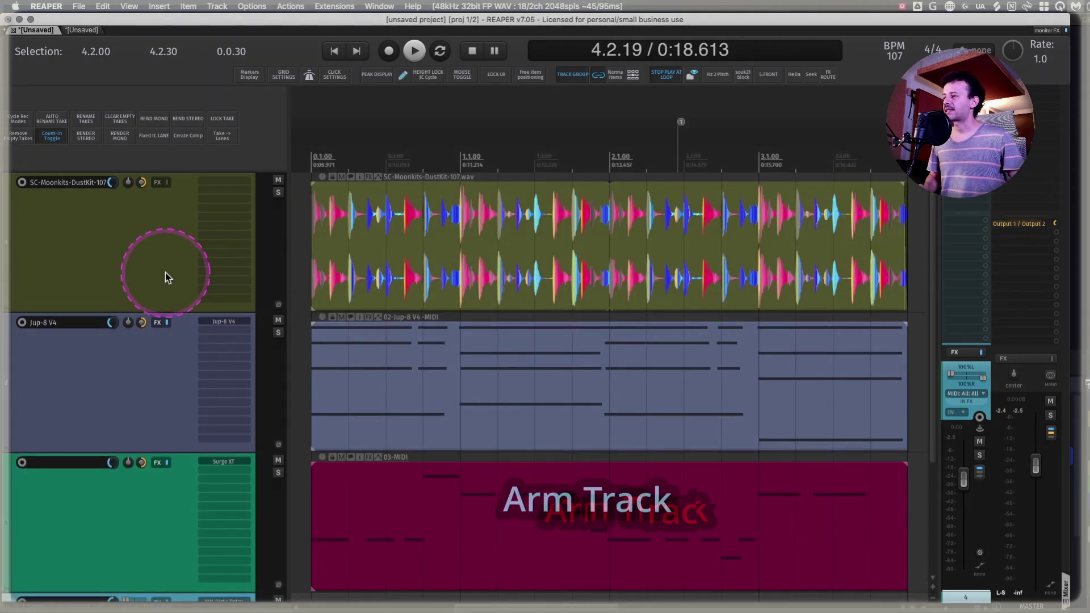
left_click(104, 260)
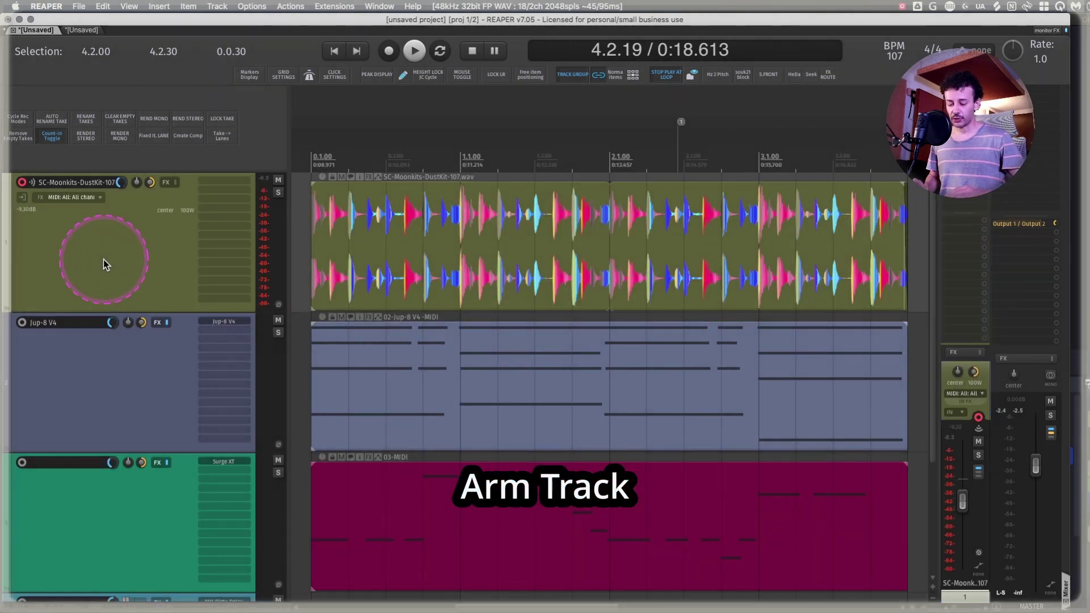
Move the track selection down two tracks and back up to the SC-Moonkits-DustKit-107 track.
key("Down")
key("Down")
key("Up")
key("Up")
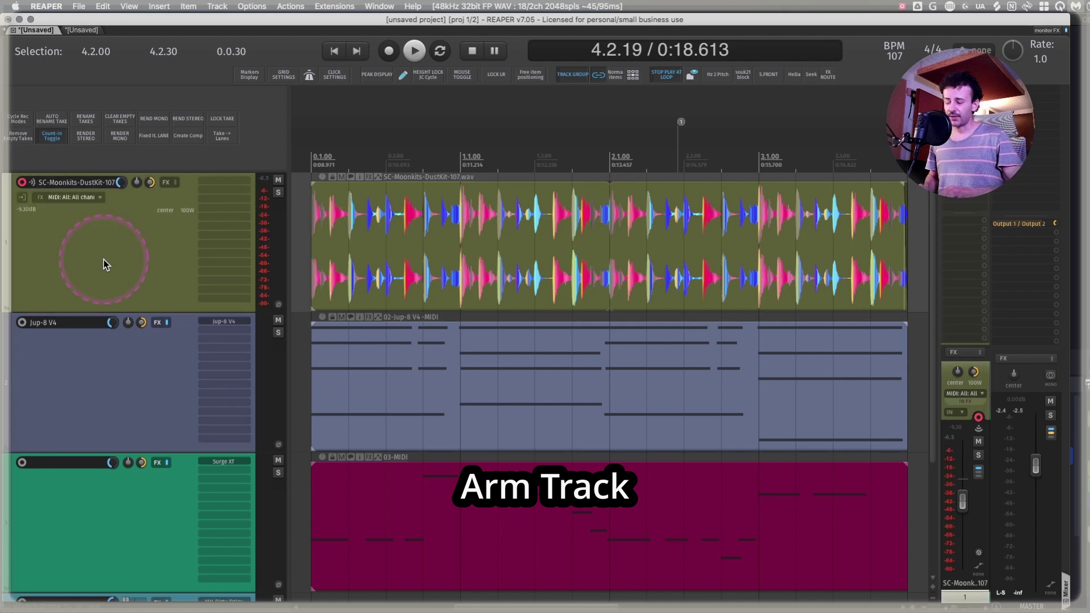
Search the Actions list for "arm", examine the shortcut of the record arm toggle for selected tracks, and close the list.
key("shift+slash")
type("arm")
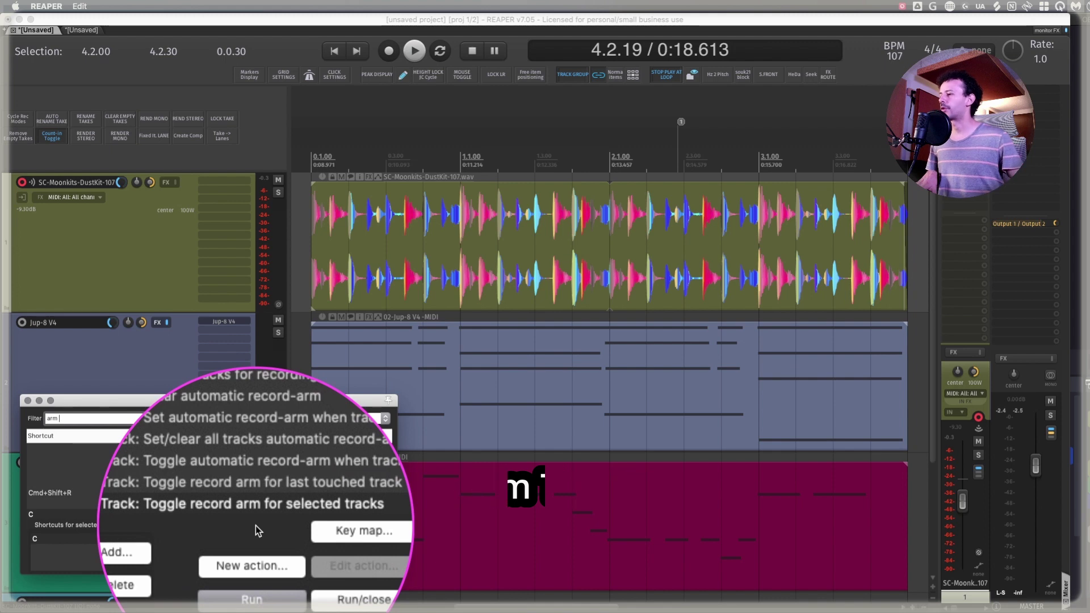
left_click(28, 400)
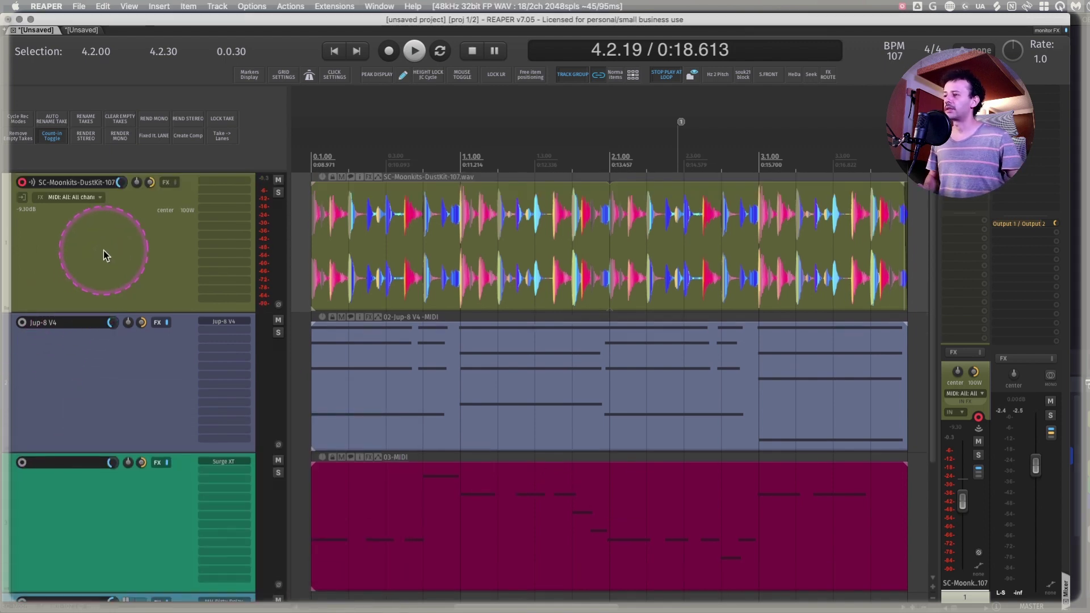
Select items on the first three tracks in turn, ending with the 03-MIDI item and the edit cursor at 1.3.00.
scroll(102, 252, "down", 1)
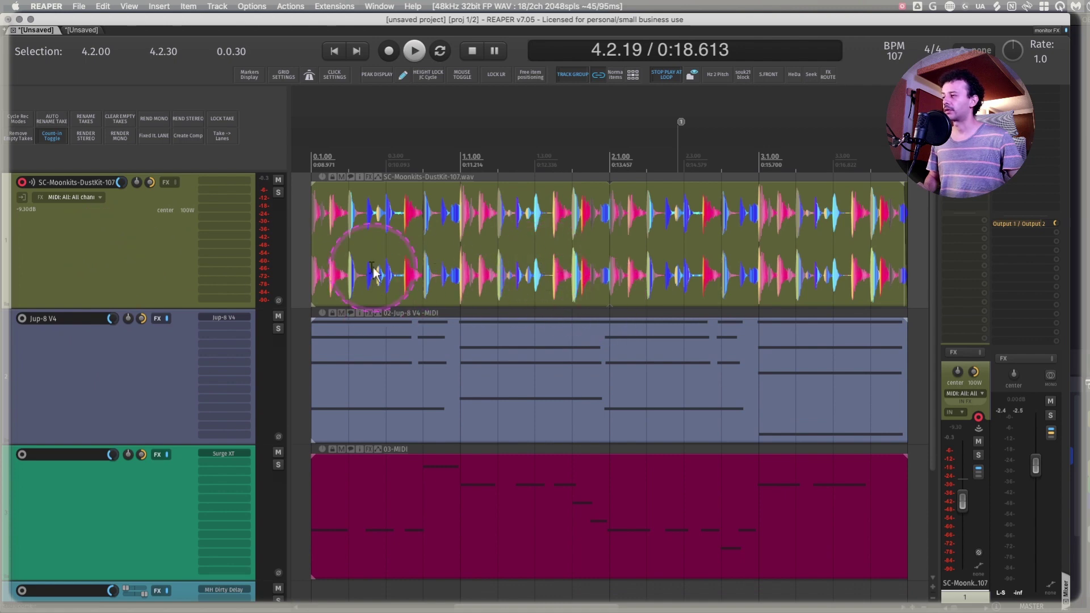
left_click(577, 229)
left_click(612, 368)
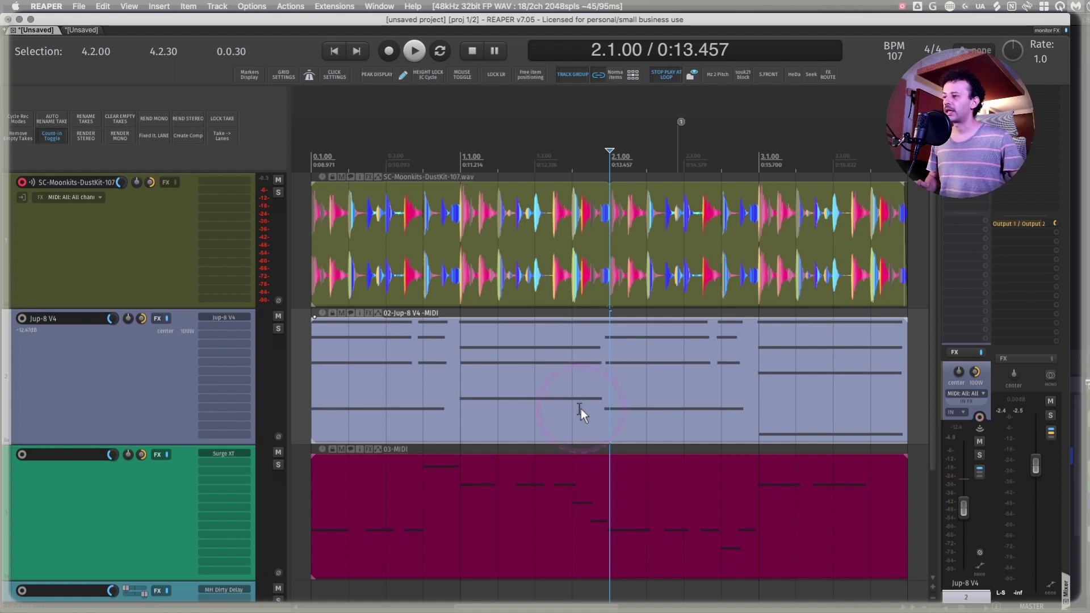
left_click(531, 233)
left_click(537, 499)
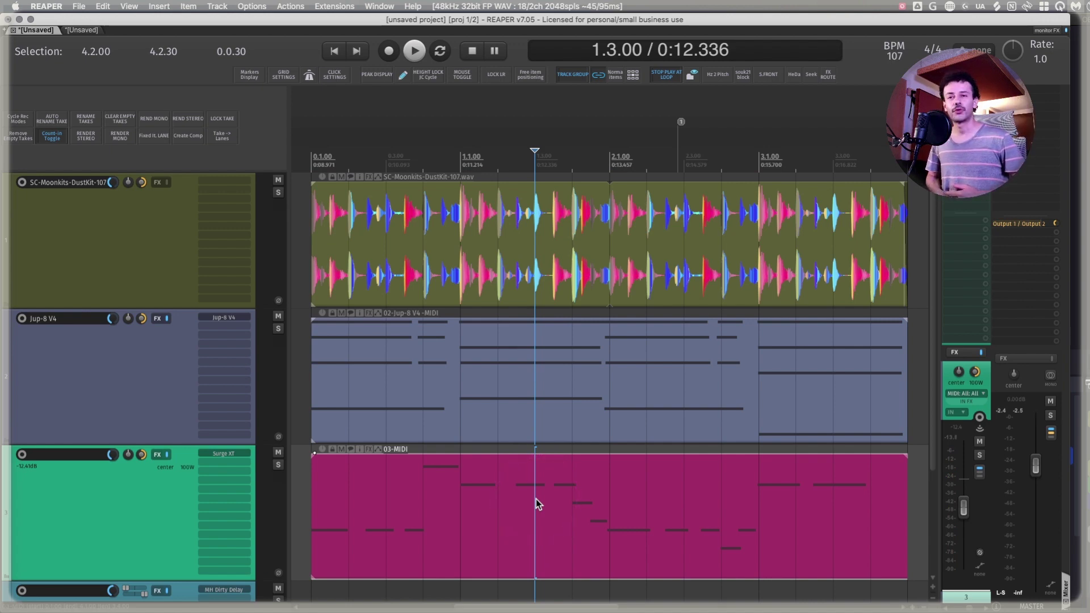
Select the items on the first three tracks with a time selection from 0.1.00 to 4.1.00, and toggle zoom in and back out.
scroll(558, 262, "down", 10)
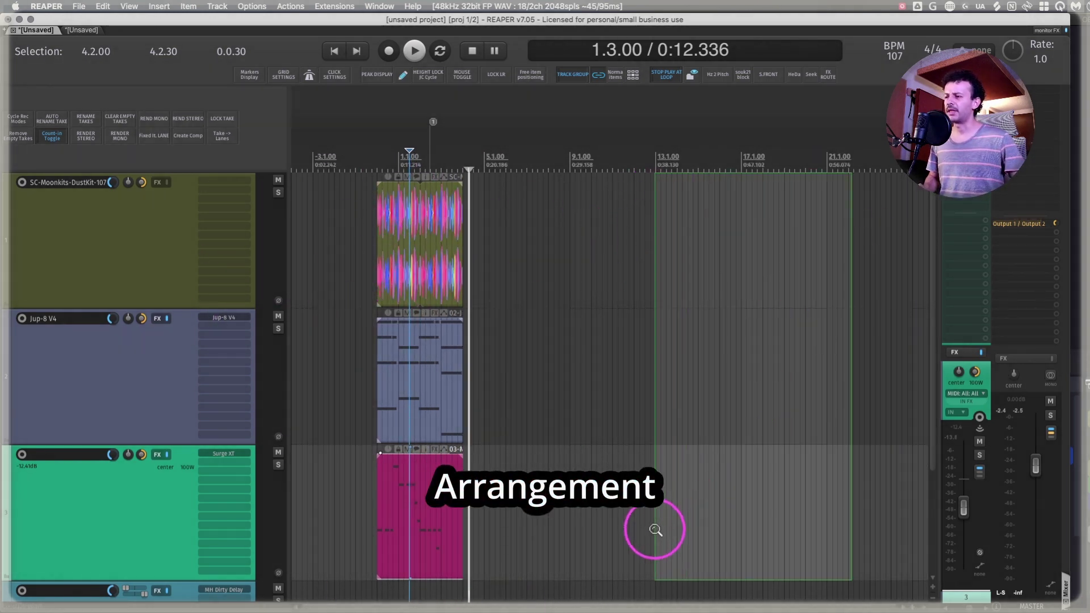
scroll(736, 331, "up", 5)
scroll(736, 331, "down", 5)
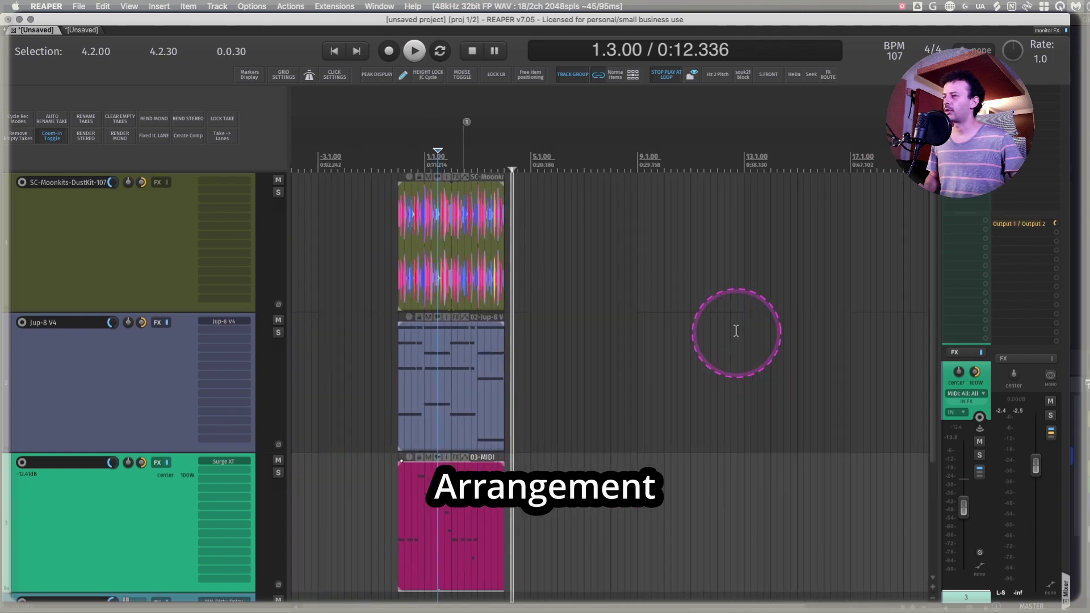
left_click_drag(409, 238, 472, 247)
left_click_drag(531, 378, 635, 308)
key("z")
left_click_drag(505, 250, 501, 237)
key("shift+z")
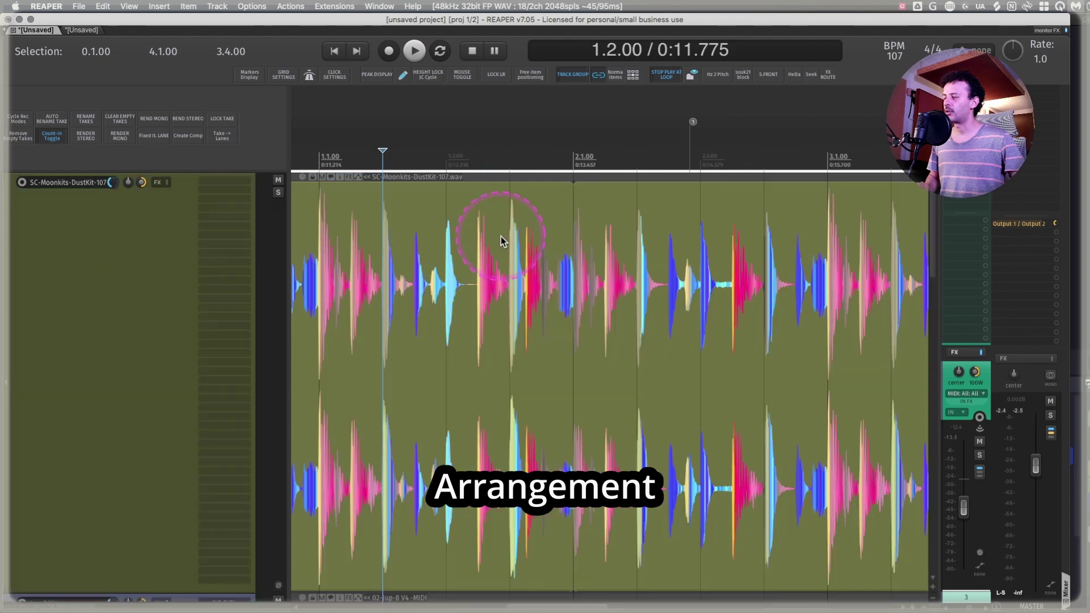
key("shift+z")
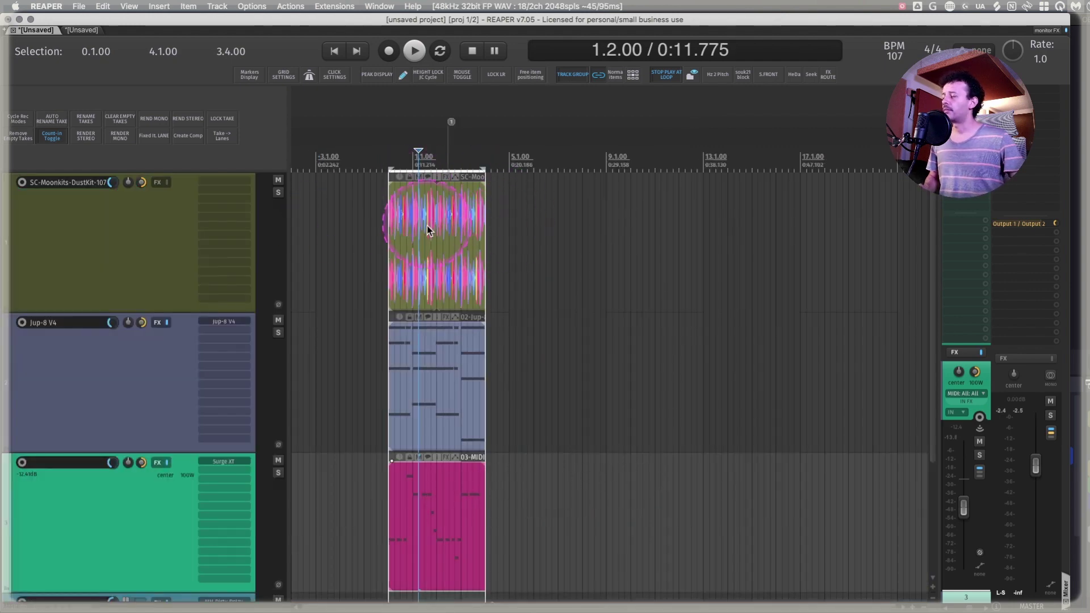
Place the edit cursor at 9.4.00 on the first track and widen the mixer to show all four track strips.
left_click(626, 235)
scroll(543, 249, "up", 3)
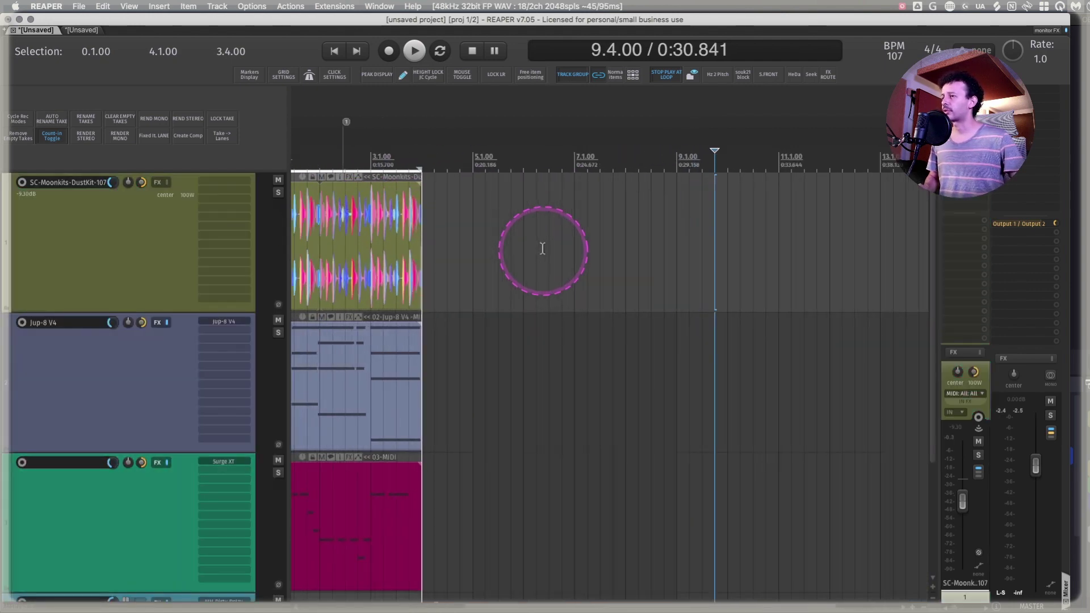
scroll(533, 249, "left", 2)
scroll(488, 222, "left", 3)
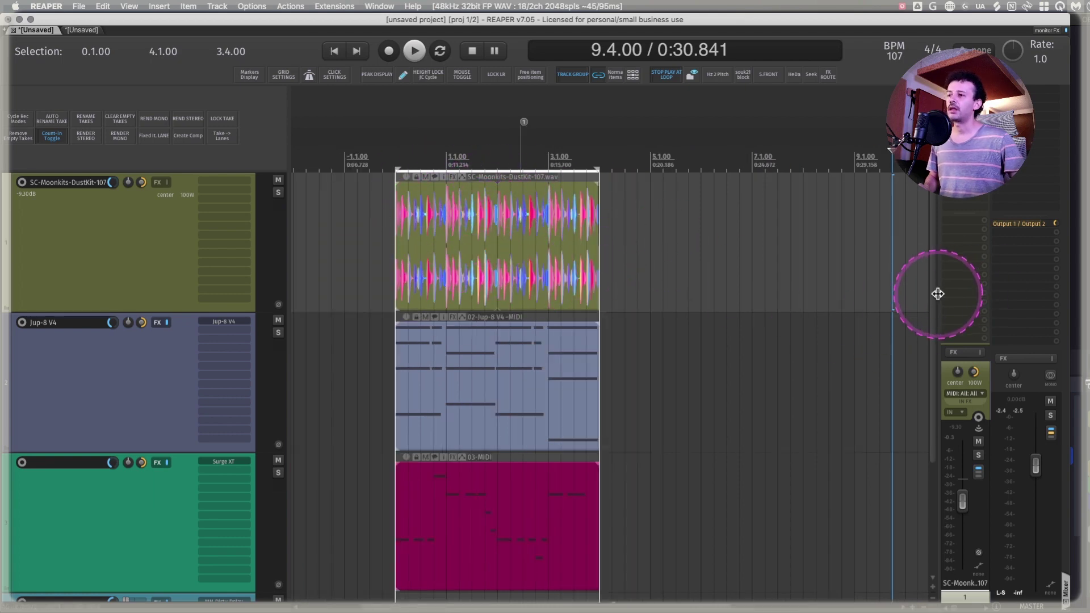
left_click_drag(938, 292, 743, 293)
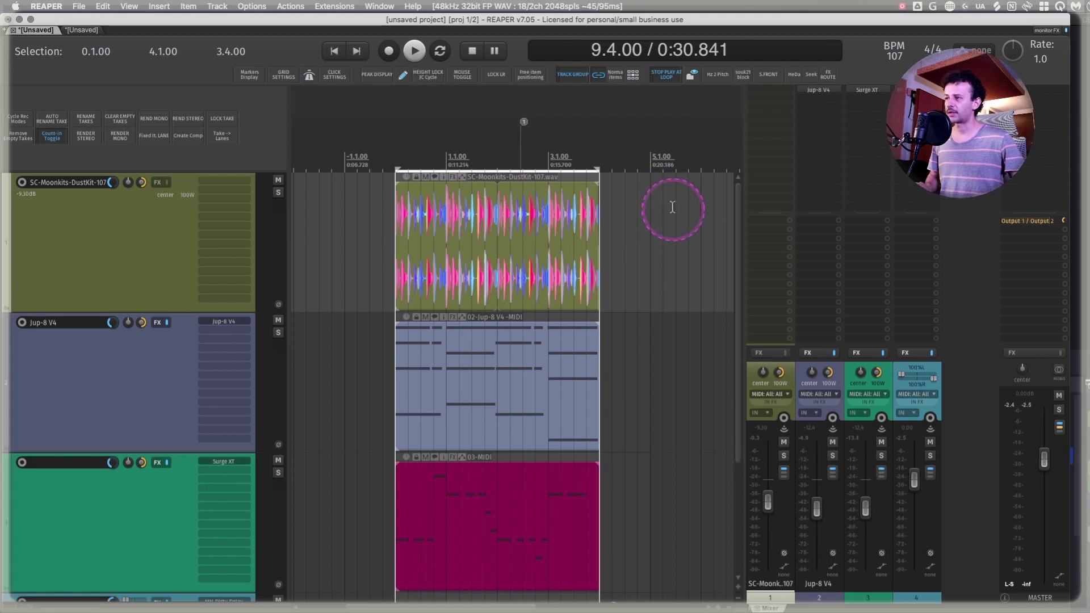
Select the SC-Moonkits-DustKit-107 item and set the time selection to its extent, from 0.1.00 to 4.1.00.
left_click_drag(672, 208, 640, 207)
left_click(475, 211)
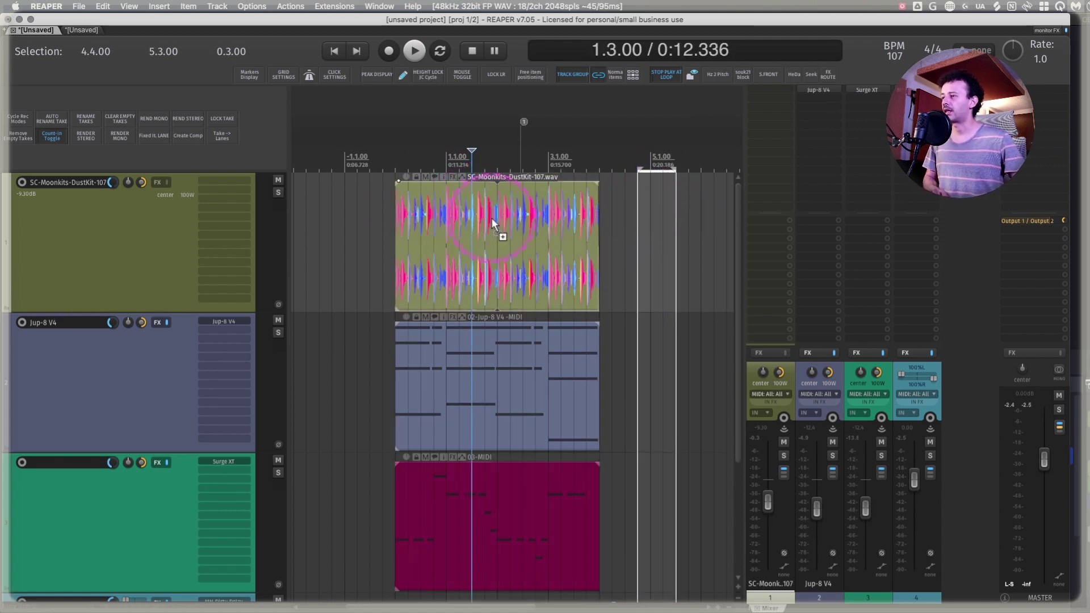
double_click(491, 219, "super")
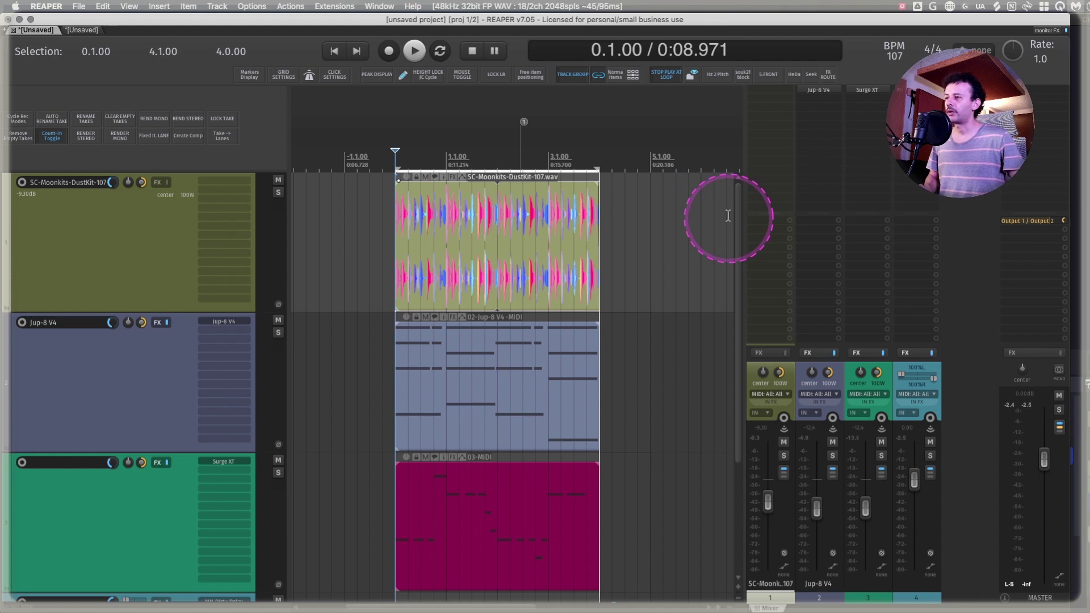
Look up the action for toggling zoom to selected items or time selection in the Actions list, and close the list.
key("super+Page_Up")
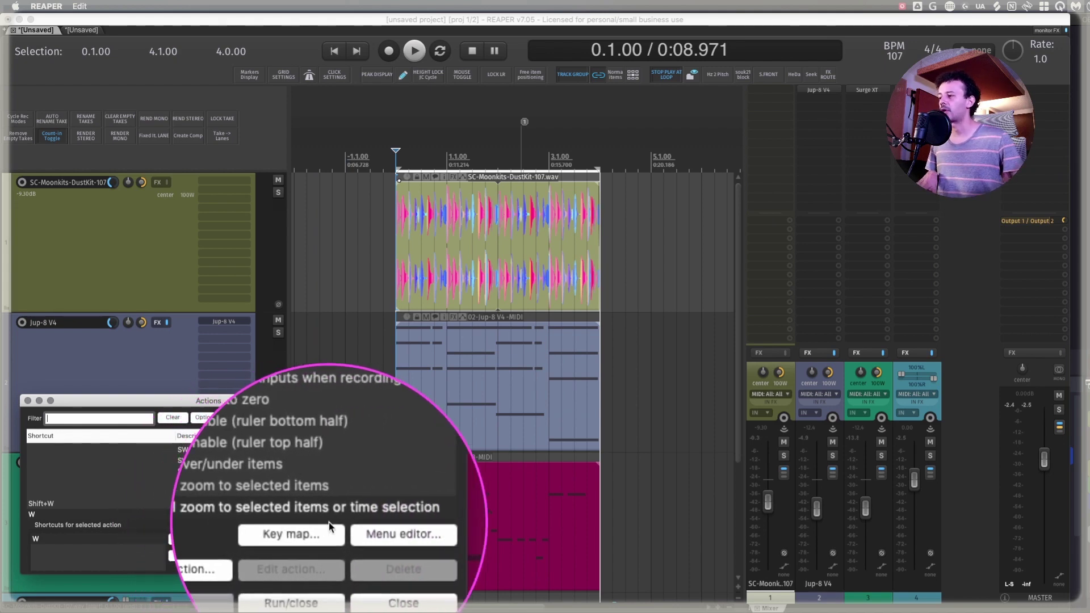
left_click(28, 401)
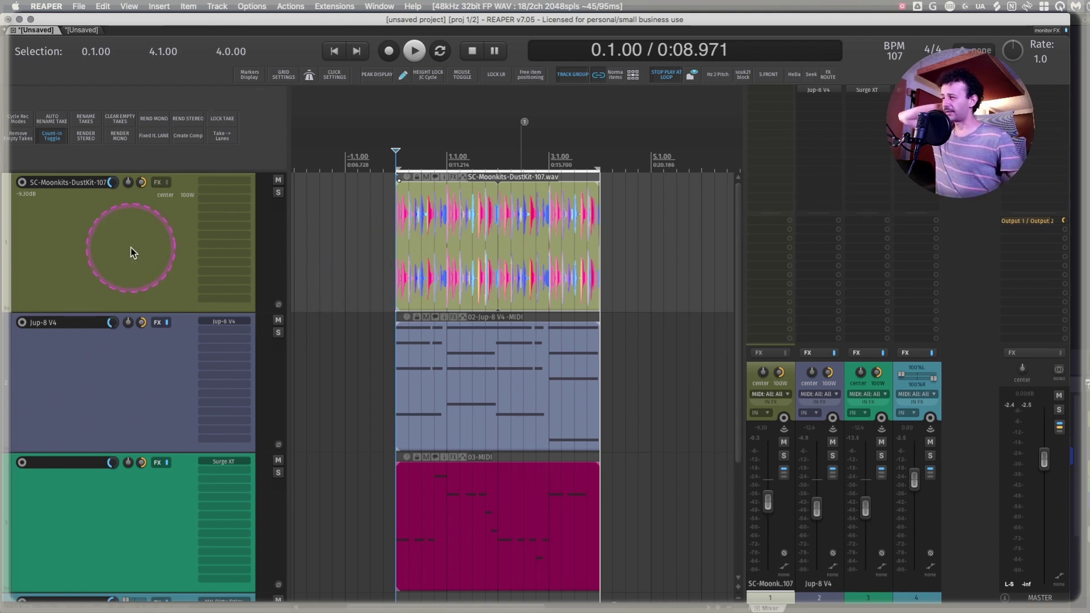
Insert a visual spacer after the SC-Moonkits-DustKit-107 track, and look up the "track spacer" actions in the Actions list.
right_click(118, 257)
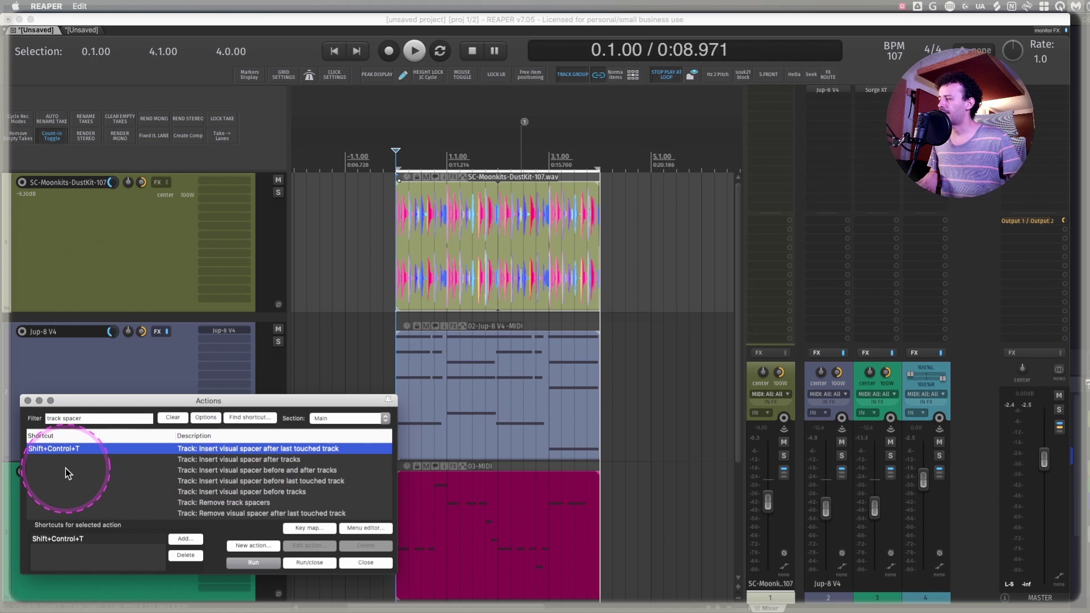
key("alt+a")
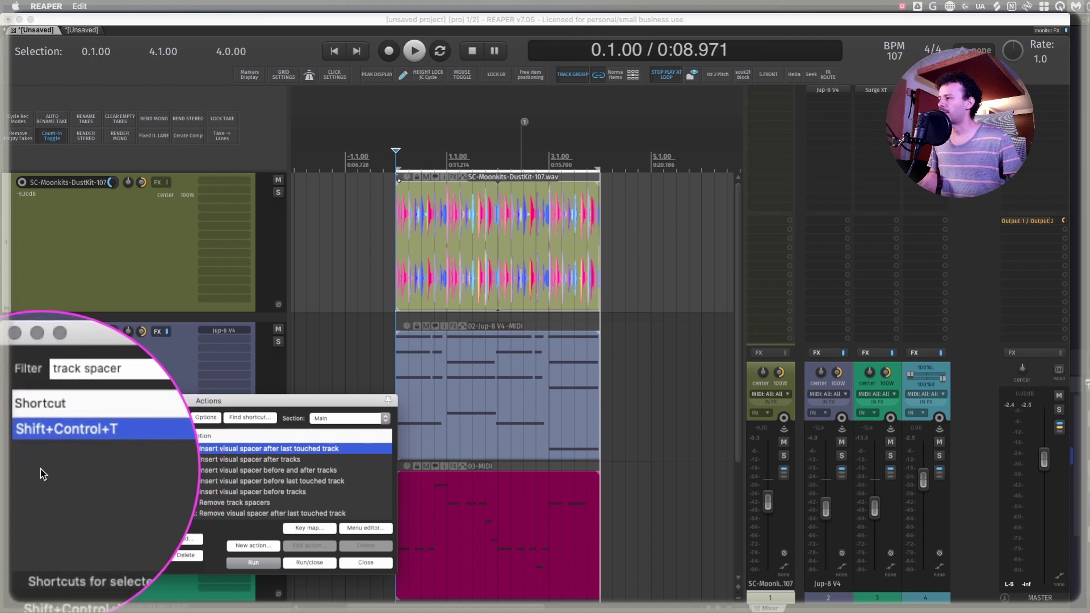
left_click(27, 401)
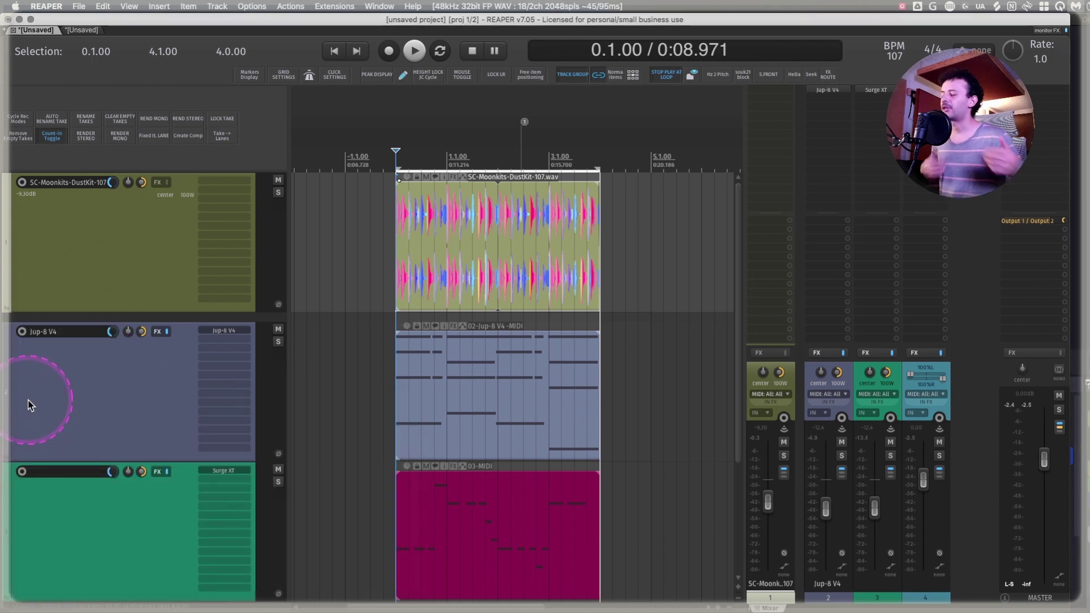
Switch to the Surinam [Mix_2] project, look through its track list in the Track Manager, and close the manager.
mouse_move(115, 317)
left_mouse_down()
mouse_move(110, 471)
mouse_move(119, 303)
left_mouse_up()
scroll(122, 306, "down", 5)
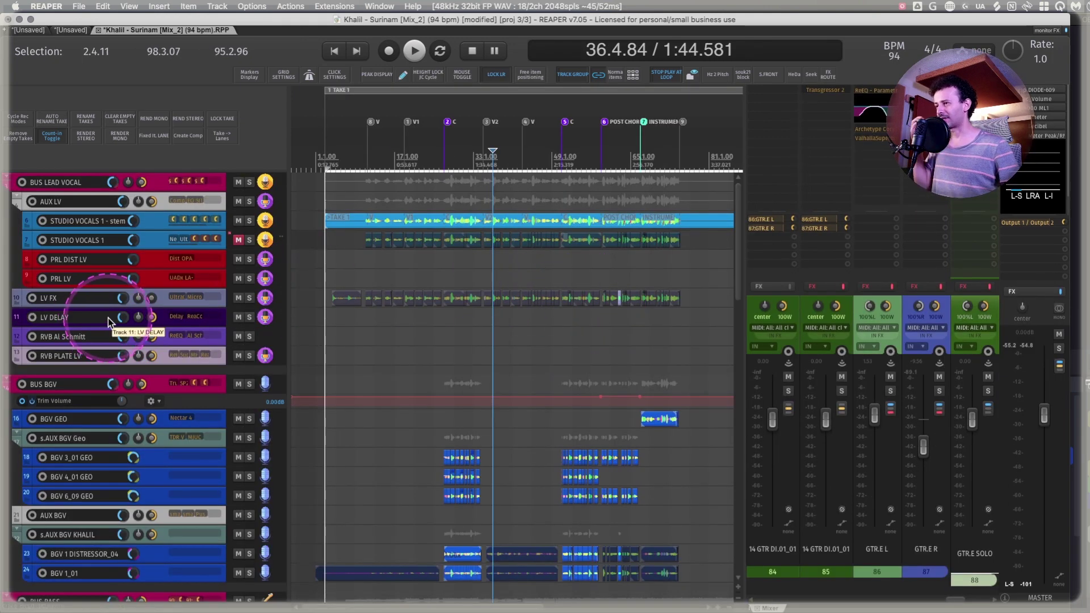
mouse_move(126, 320)
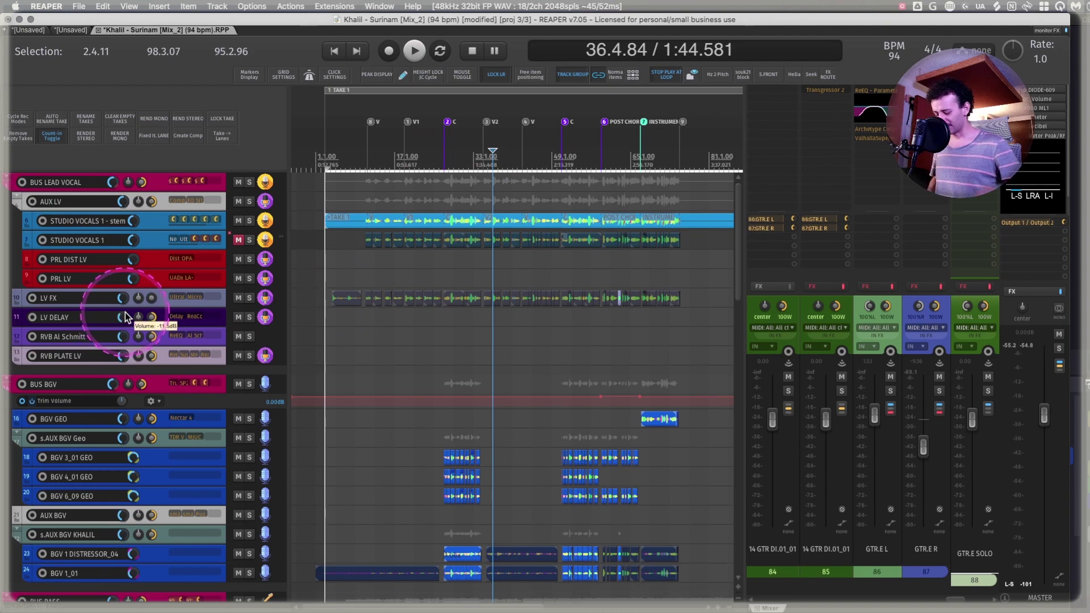
key("super+alt+m")
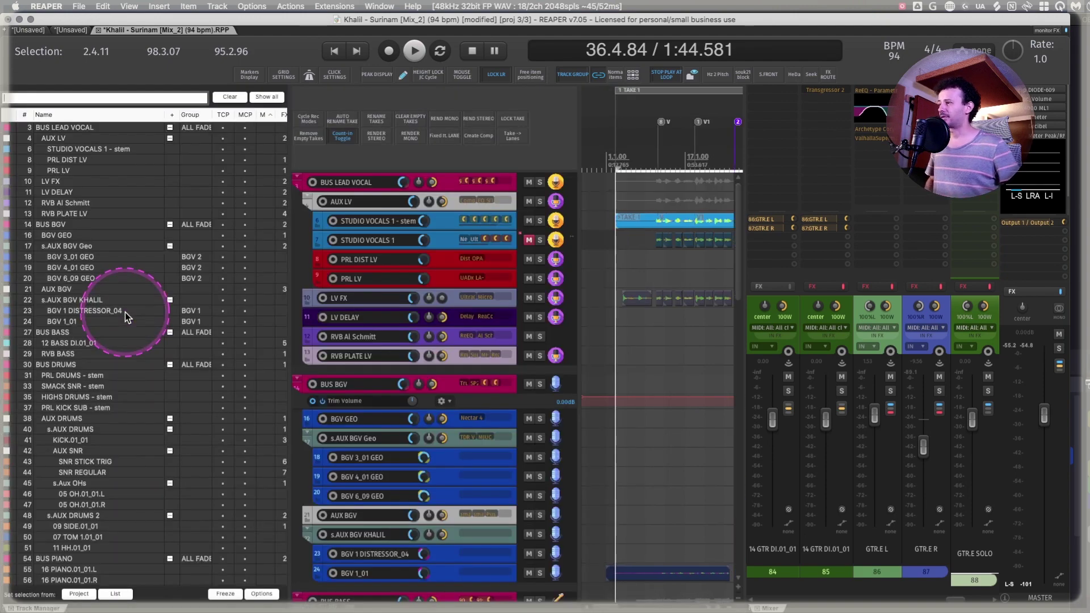
scroll(127, 204, "down", 15)
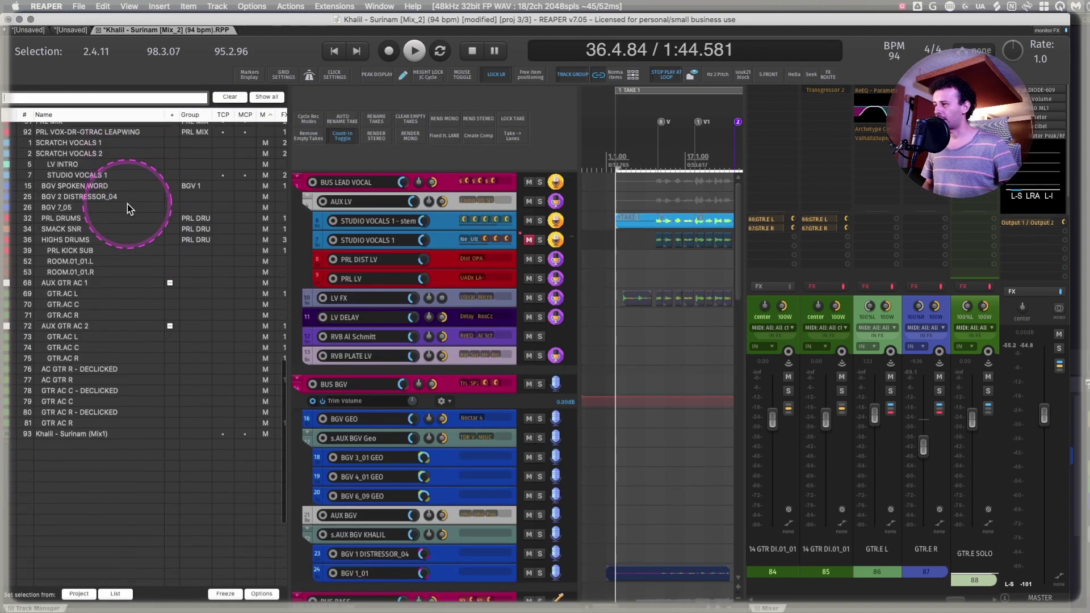
scroll(127, 203, "up", 10)
key("super+alt+m")
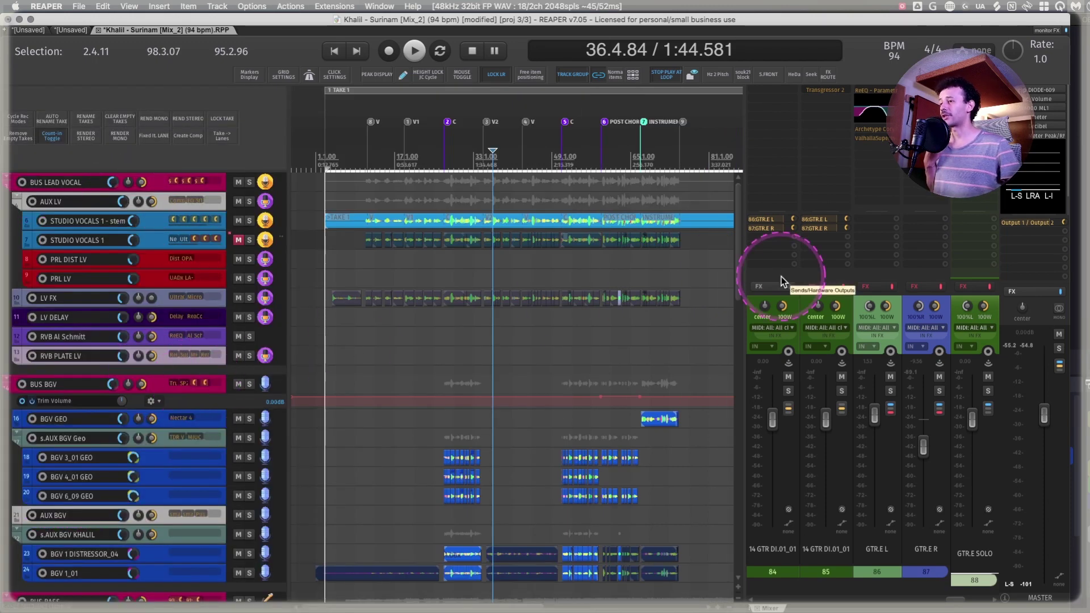
Set a time selection from -3.2.90 to 103.1.07 along the RVB BASS track.
left_click_drag(737, 287, 738, 351)
left_click(185, 322)
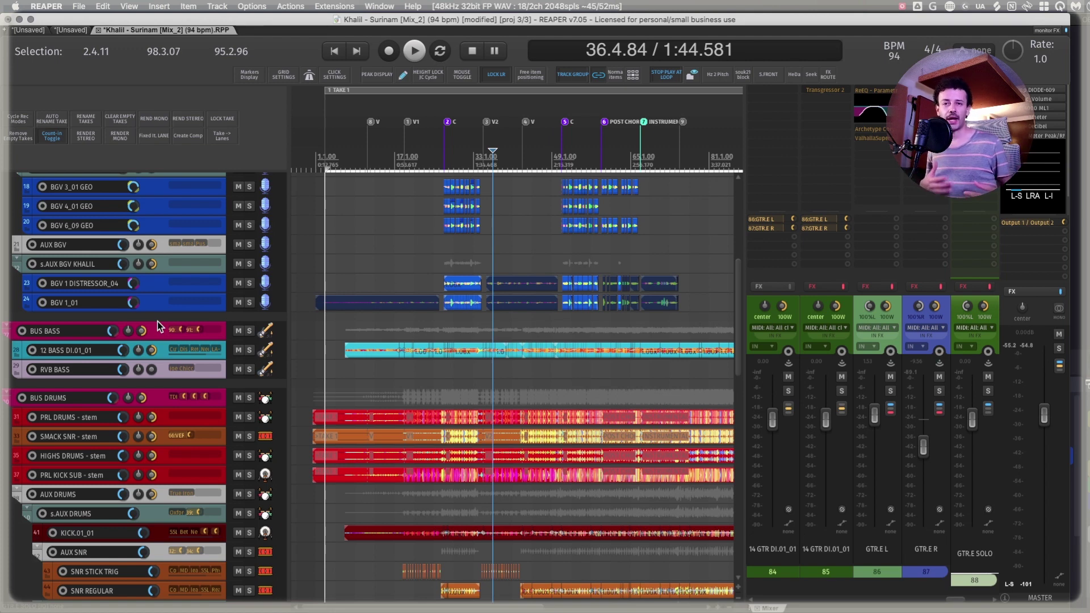
left_click(395, 337)
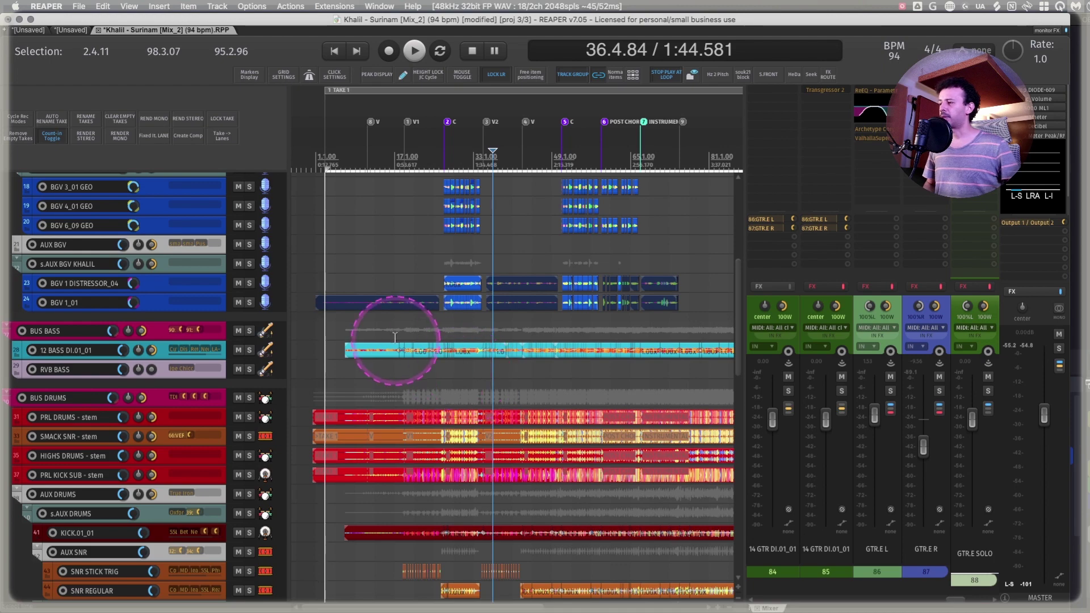
scroll(395, 337, "down", 3)
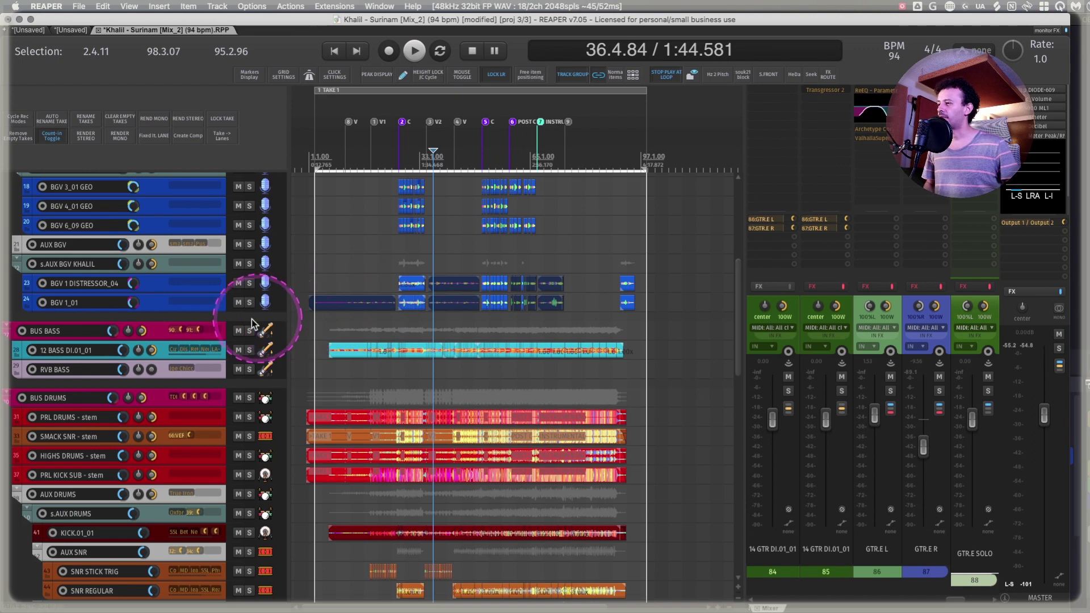
left_click_drag(297, 370, 655, 366)
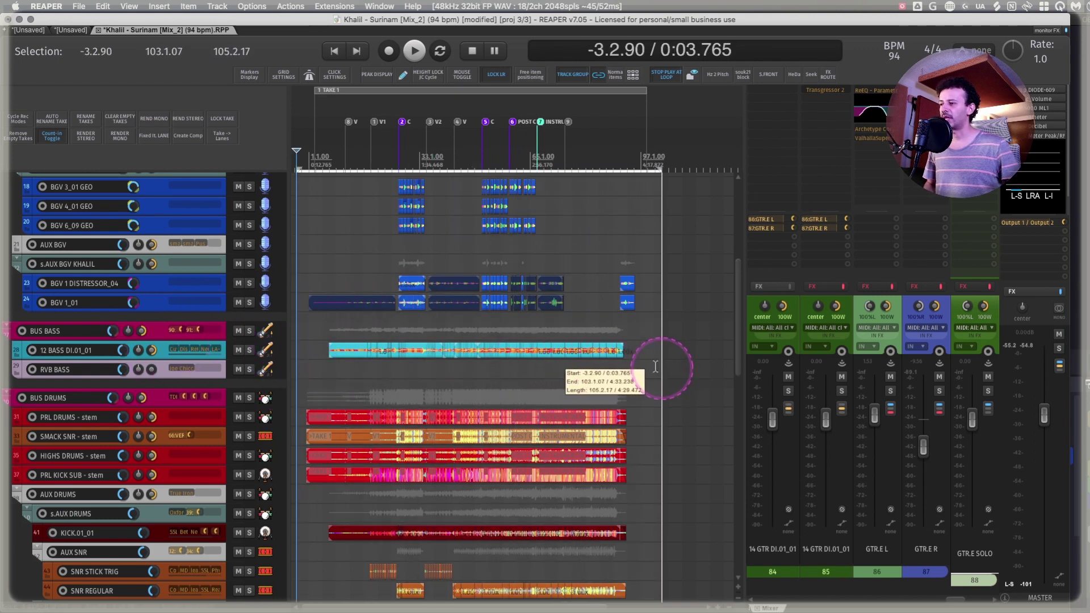
Insert an empty item across the time selection on the RVB BASS track and remove it again.
left_click(150, 368)
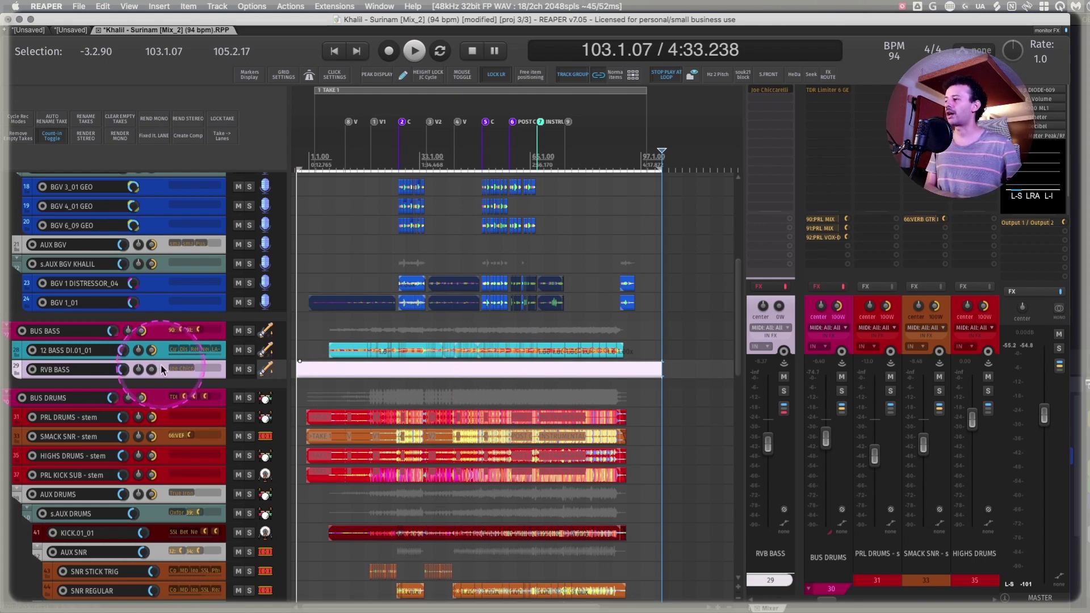
left_click(347, 368)
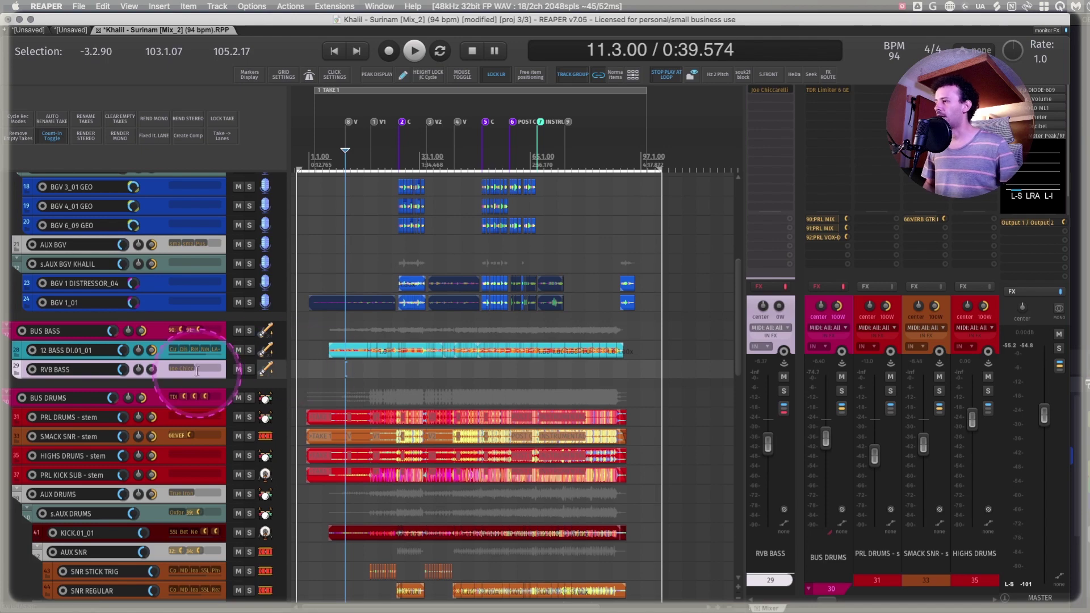
Search the Preferences for "spacer" to examine the visual track spacer size setting, and close the dialog.
scroll(163, 359, "up", 5)
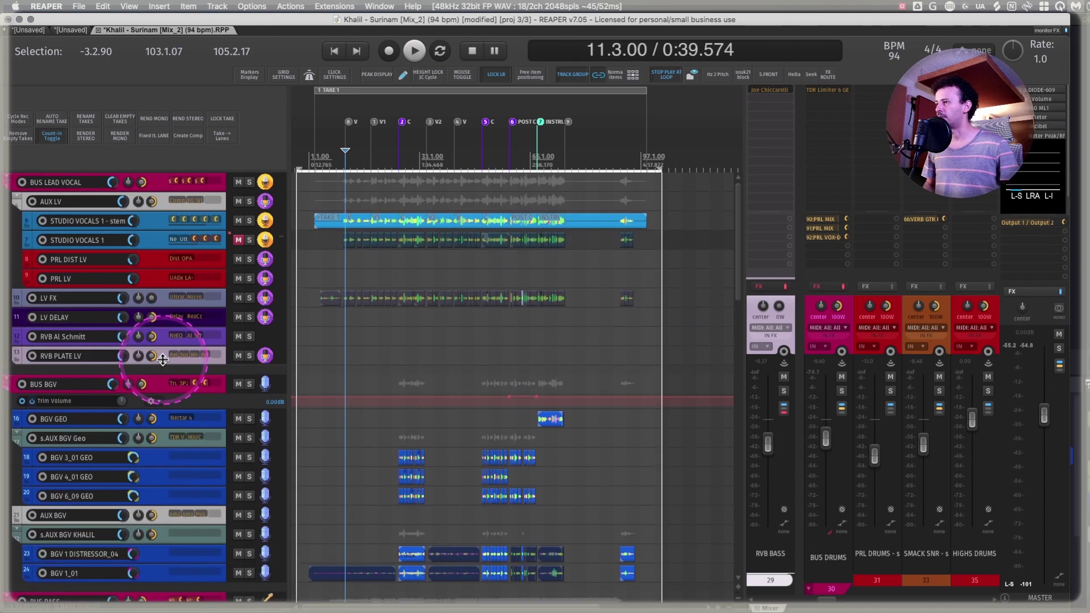
key("super+comma")
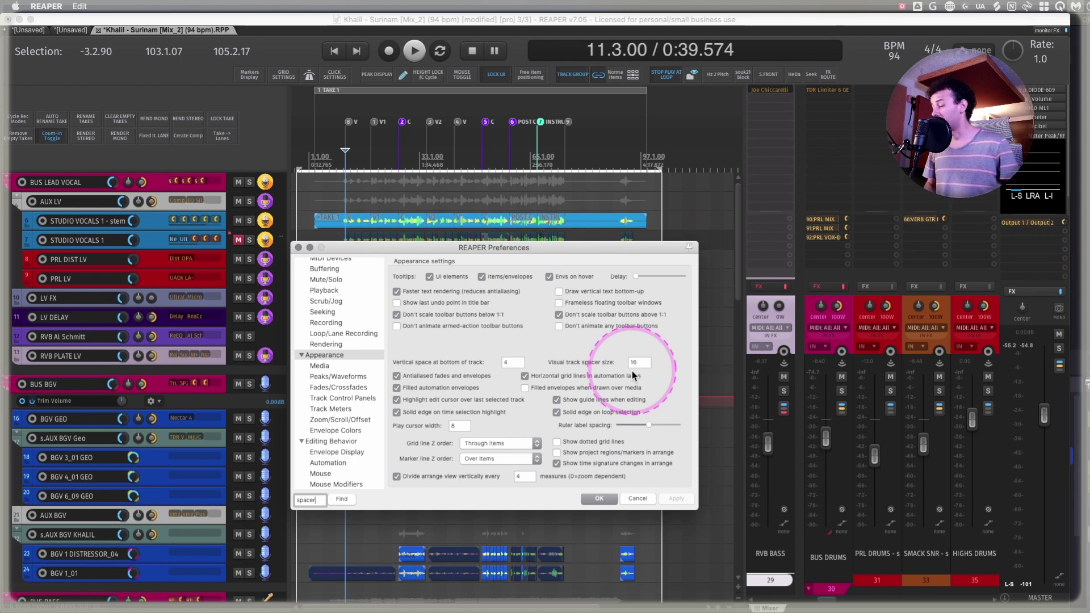
left_click(599, 500)
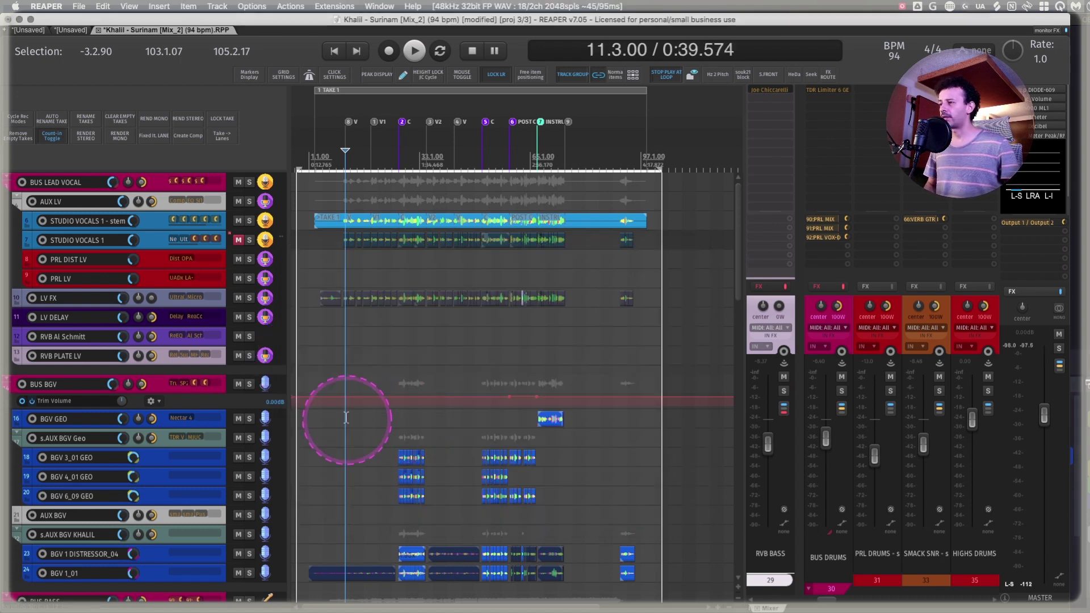
Close the Surinam [Mix_2] project and switch to the second unsaved project.
left_click_drag(309, 365, 289, 353)
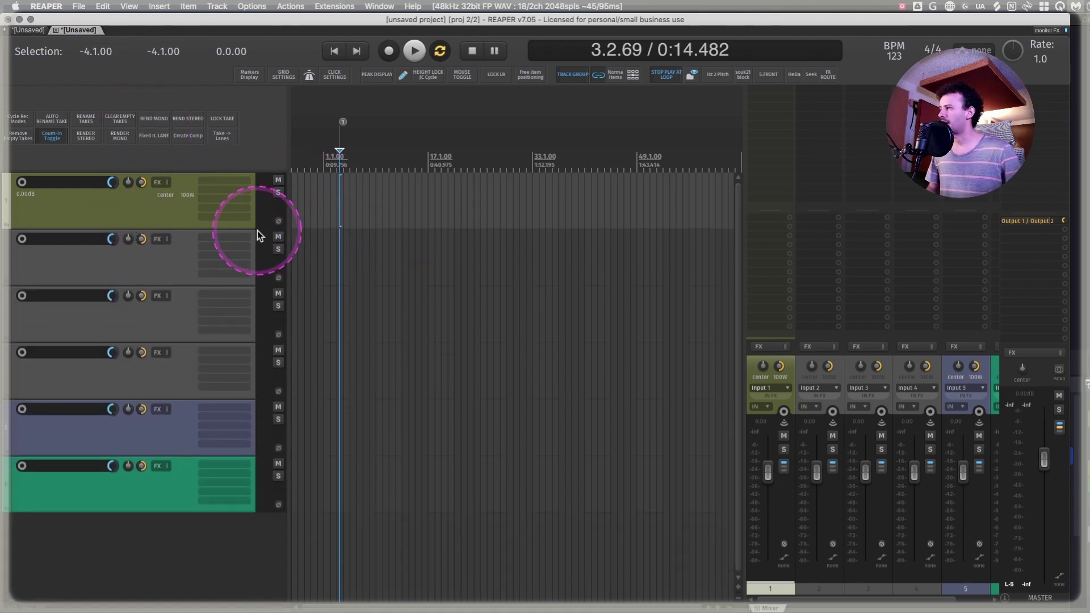
Display the mouse modifiers for the Arrange view override A context in the Preferences.
left_click_drag(302, 202, 335, 258)
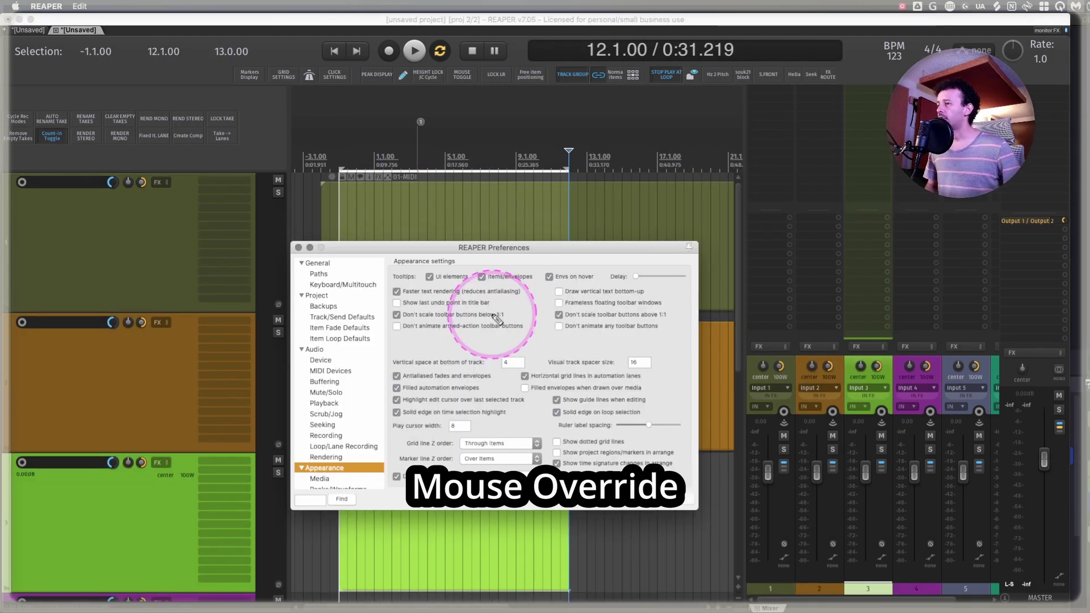
left_click_drag(526, 246, 480, 227)
scroll(289, 373, "down", 8)
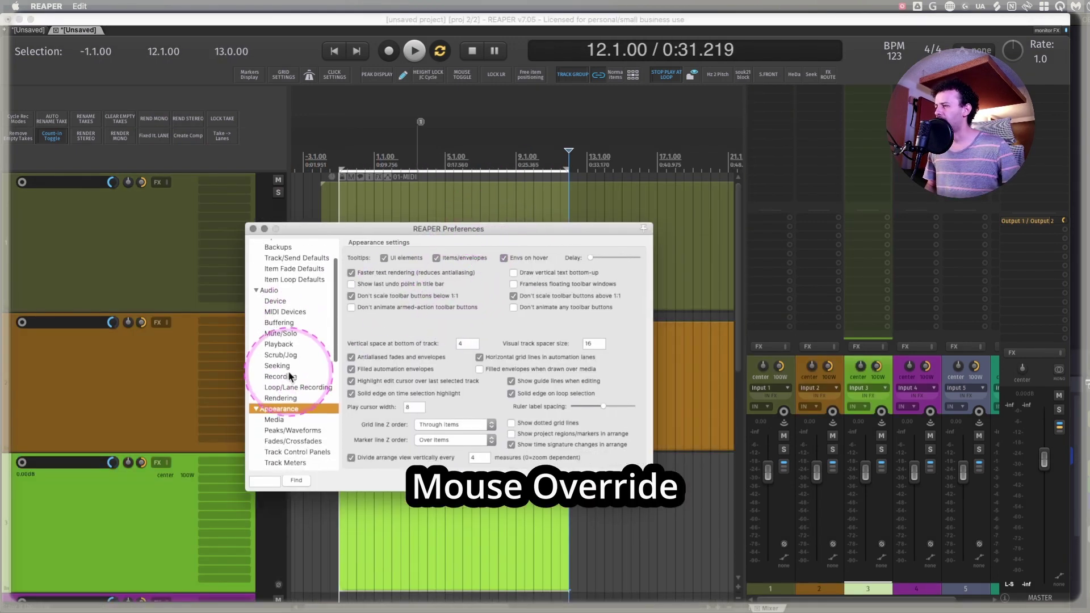
left_click(291, 334)
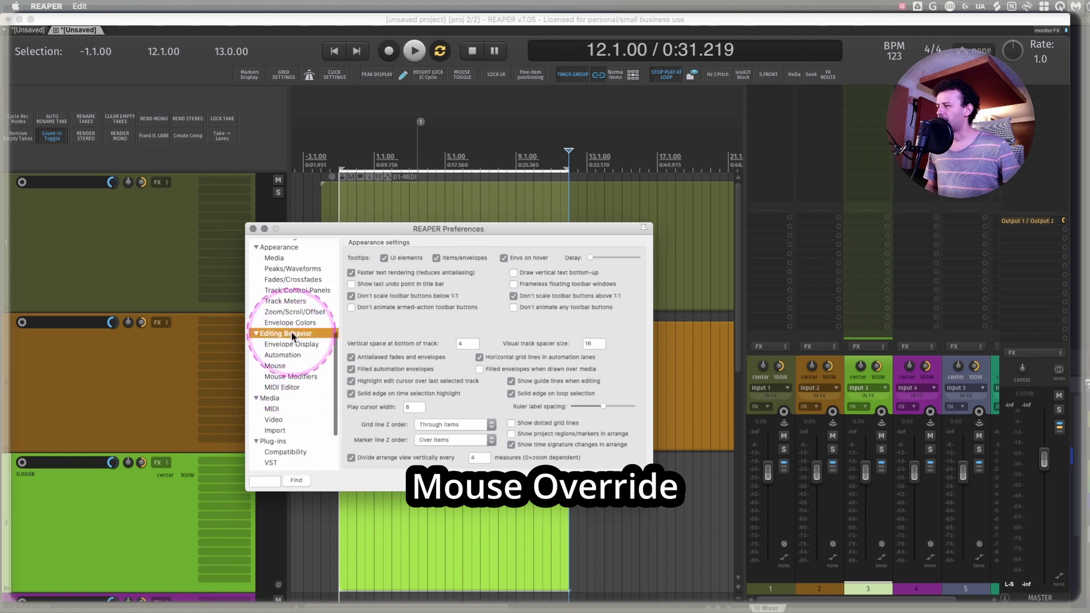
left_click(295, 376)
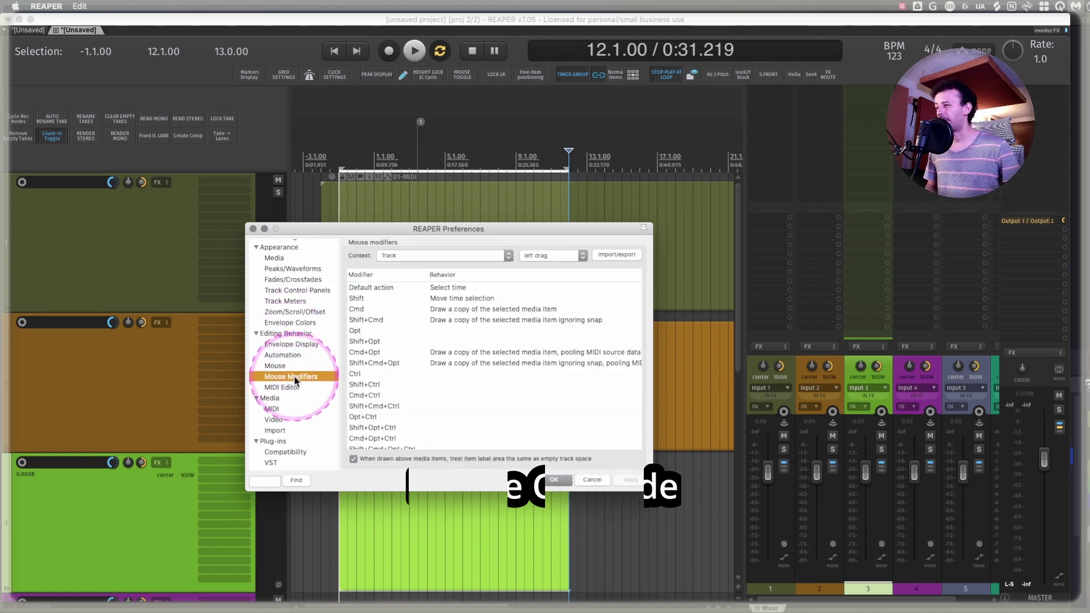
left_click(498, 255)
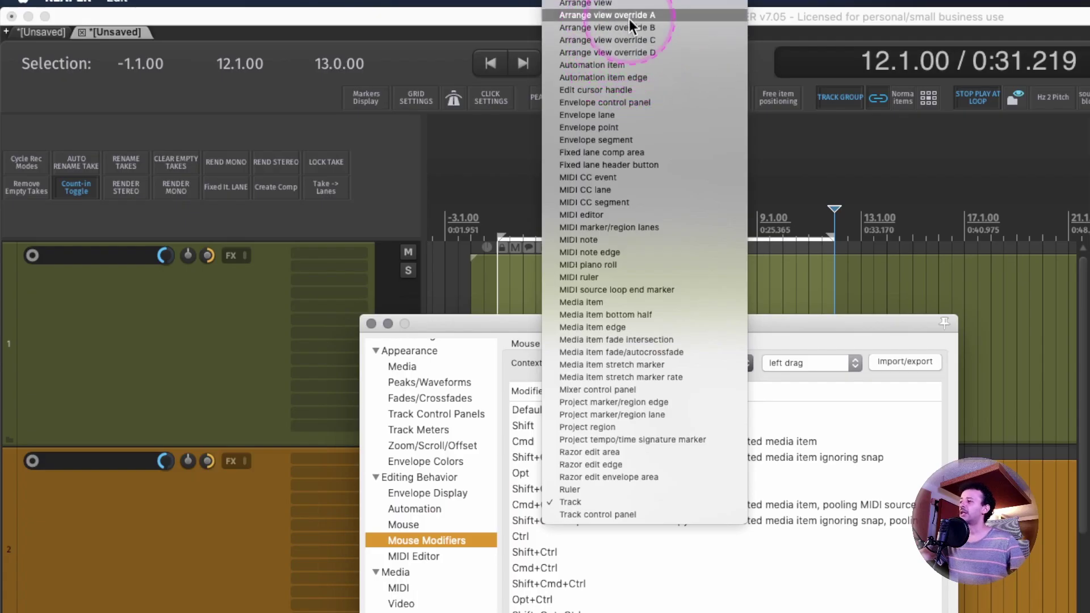
left_click(629, 18)
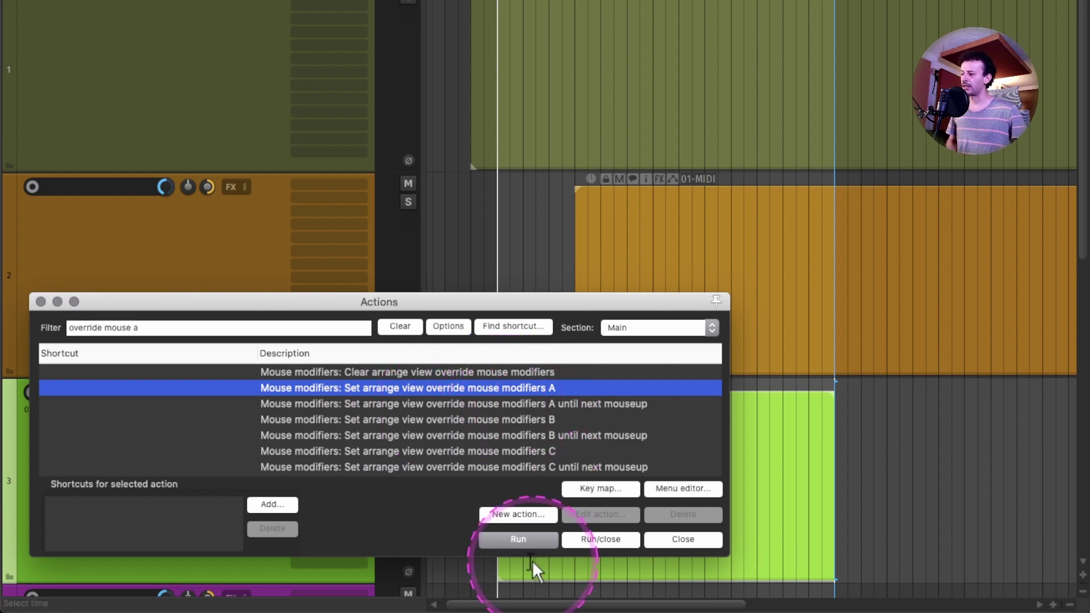
Run the action that sets arrange view override mouse modifiers A and draw a razor edit area across the 01-MIDI item on track 2.
left_click(528, 537)
left_click_drag(629, 230, 813, 239)
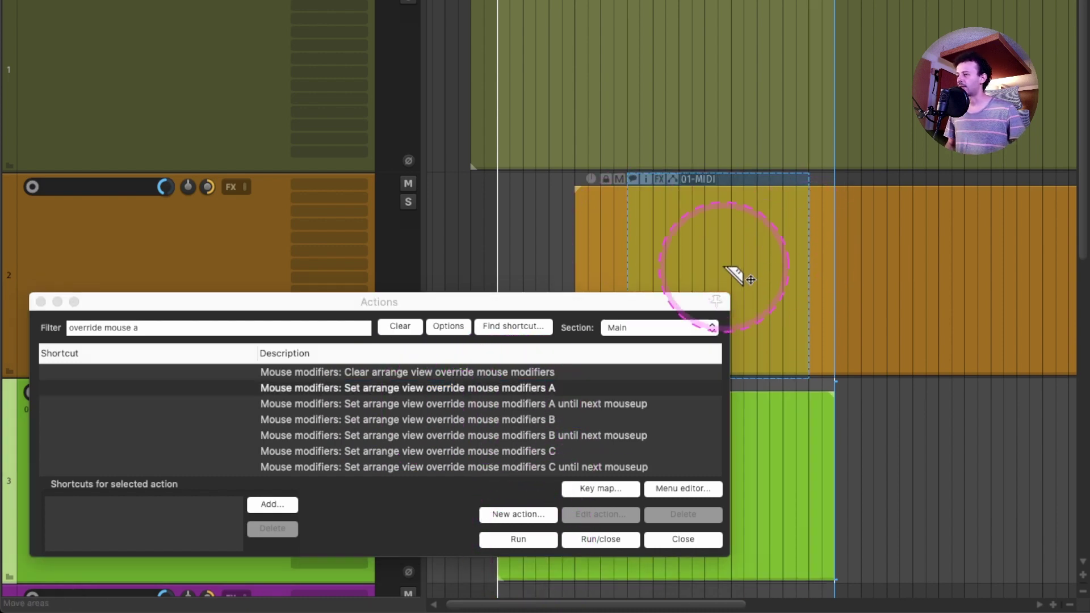
Run the action that clears the arrange view override mouse modifiers.
left_click(391, 371)
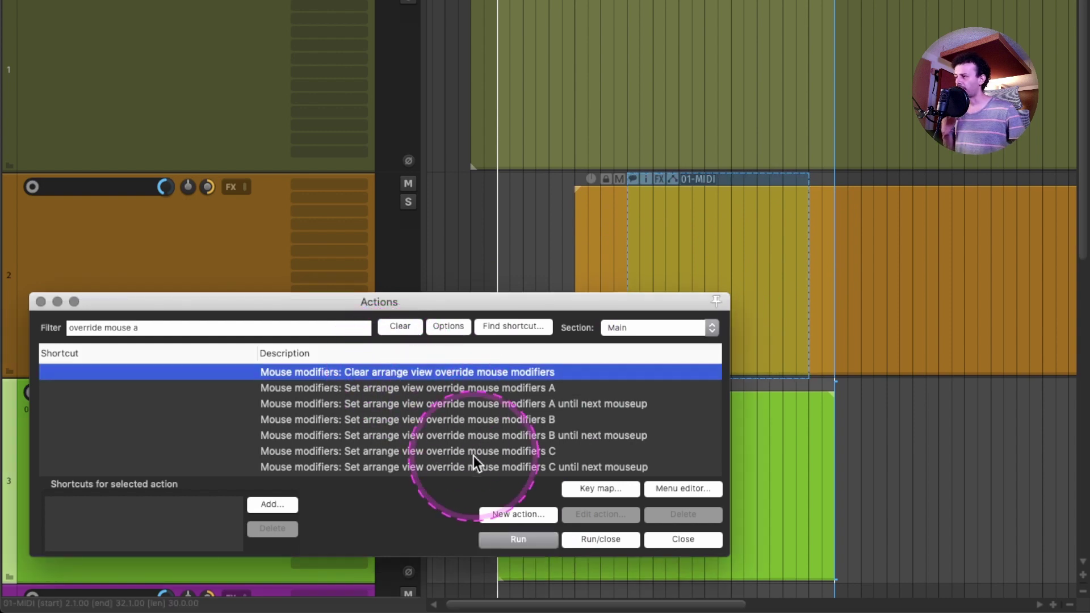
left_click(514, 537)
left_click(538, 239)
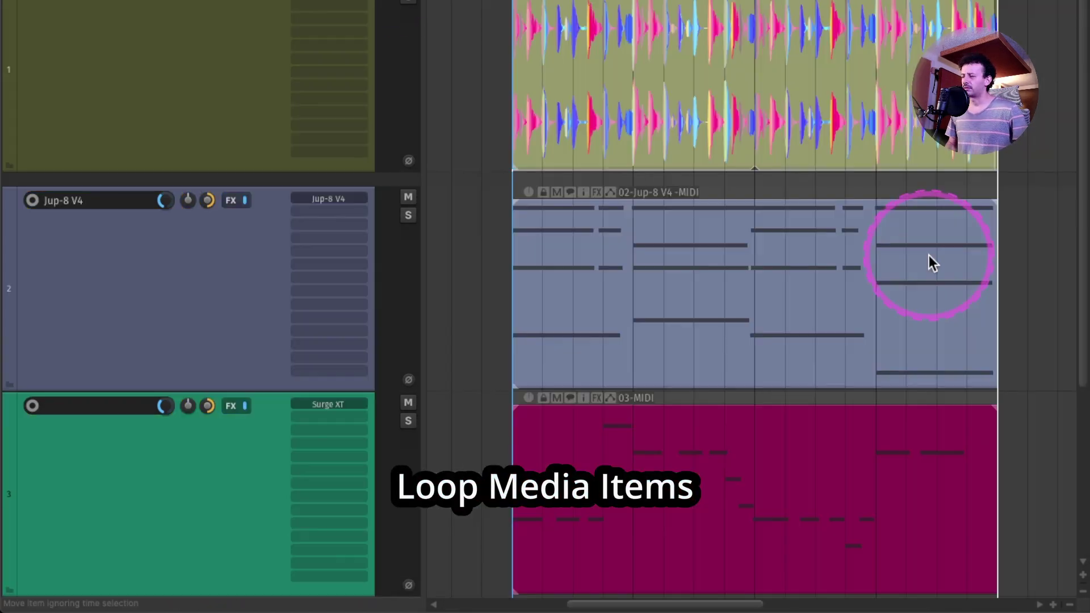
Examine the drum loop item and the end of the media items near 4.1.00 up close.
scroll(932, 242, "right", 3)
scroll(920, 198, "up", 5)
scroll(920, 198, "right", 4)
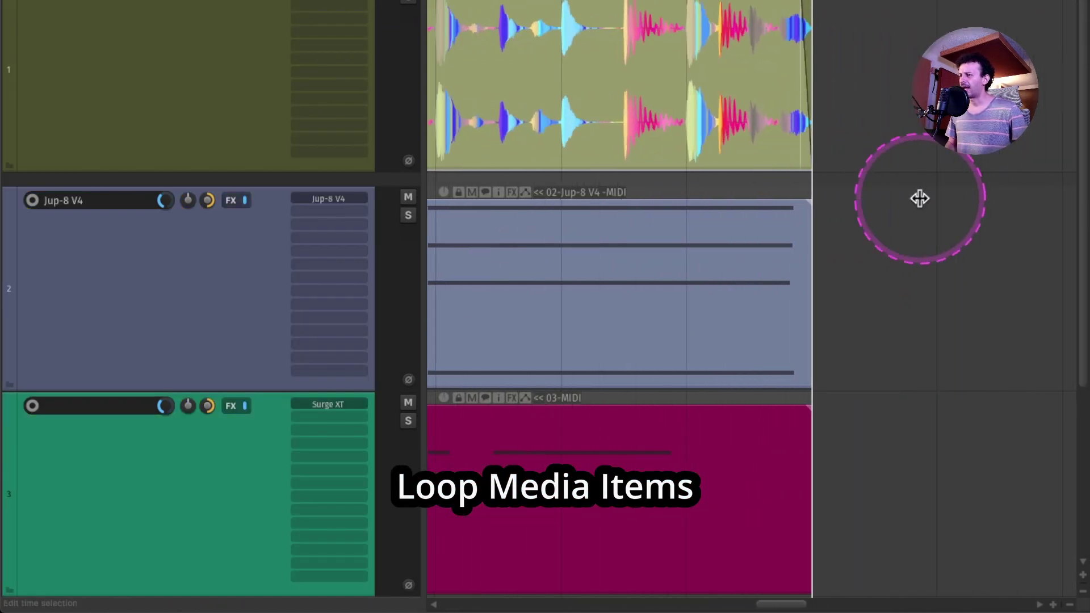
scroll(920, 198, "up", 1)
left_click(670, 36)
scroll(670, 37, "down", 4)
scroll(670, 36, "left", 4)
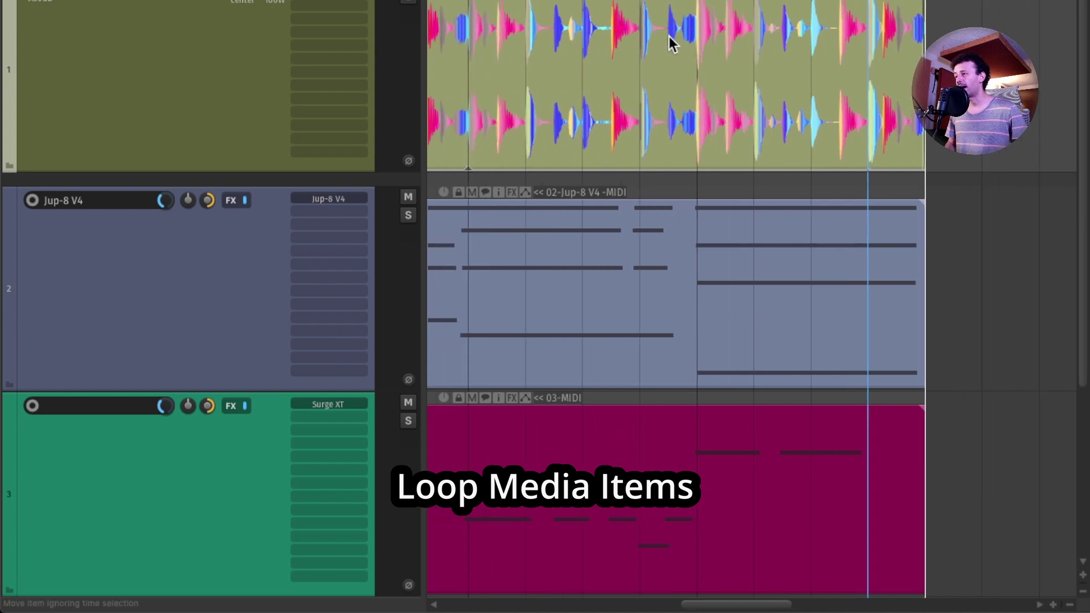
left_click(641, 27)
scroll(585, 31, "left", 1)
left_click(492, 29)
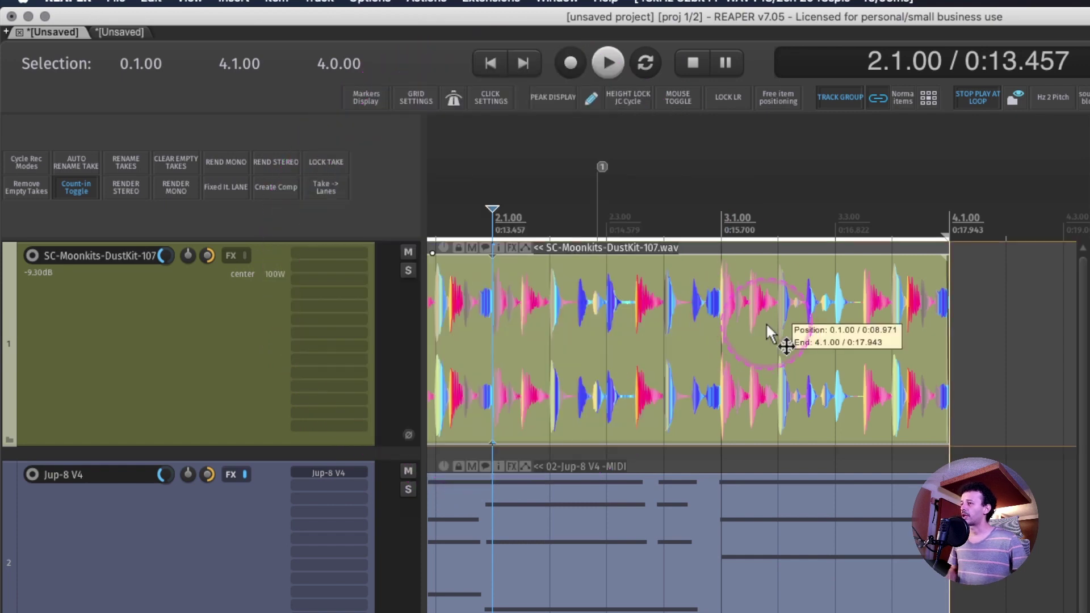
Check the Loop source property of the SC-Moonkits-DustKit-107.wav item and the Item Loop Defaults in the Preferences.
left_click(779, 332)
left_click_drag(945, 325, 925, 309)
double_click(670, 282)
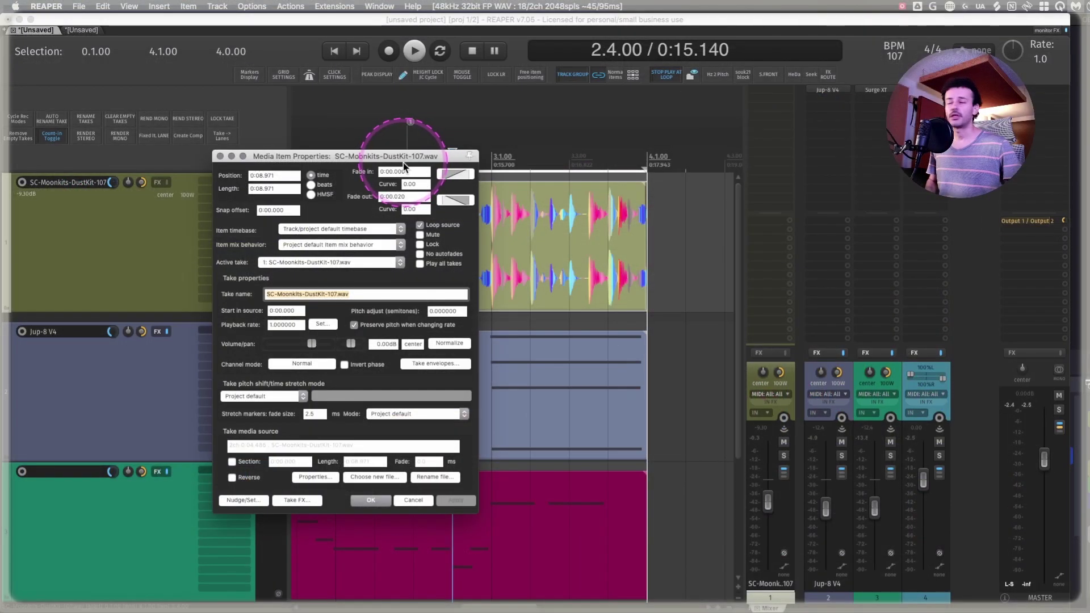
left_click_drag(400, 158, 495, 156)
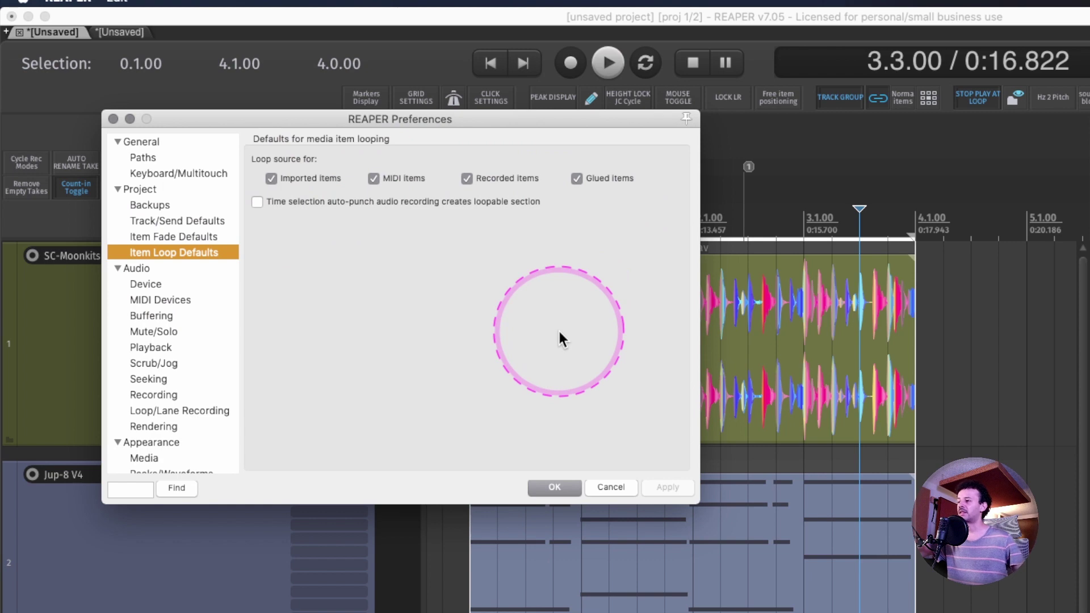
left_click(556, 487)
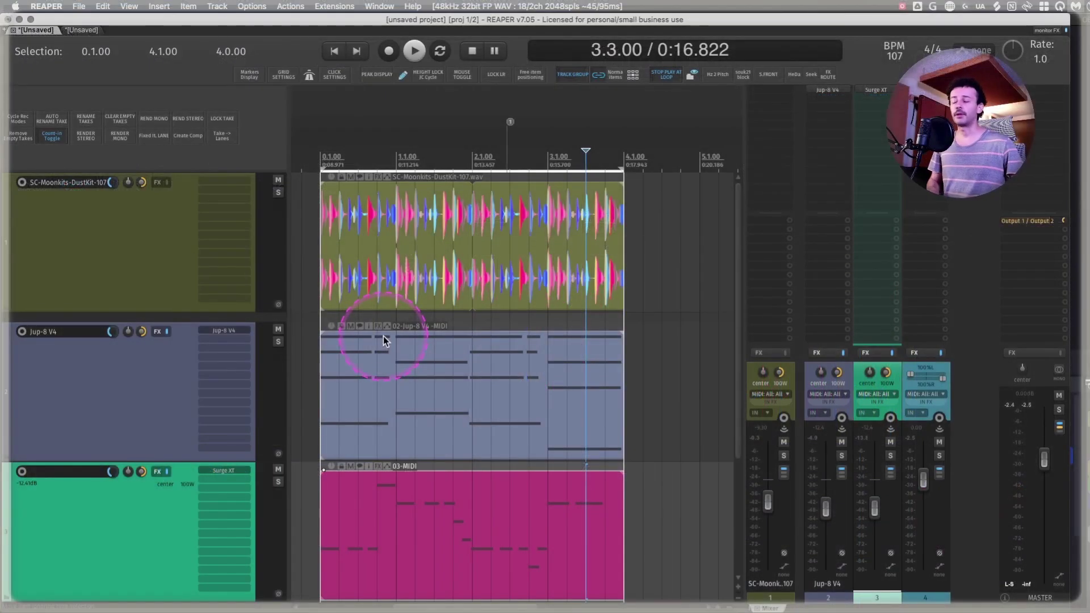
Try extending the end of the 03-MIDI item on track 3 beyond bar 9, and undo the extension.
left_click(430, 536)
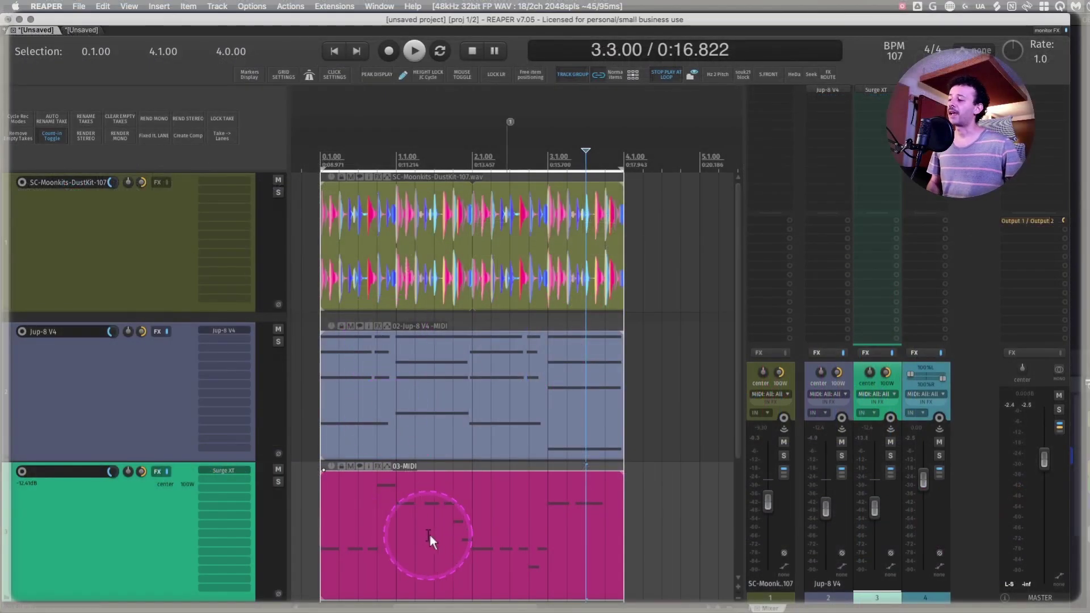
left_click(454, 503)
left_click_drag(622, 506, 693, 496)
scroll(693, 496, "down", 5)
left_click_drag(597, 498, 707, 498)
left_click(709, 497)
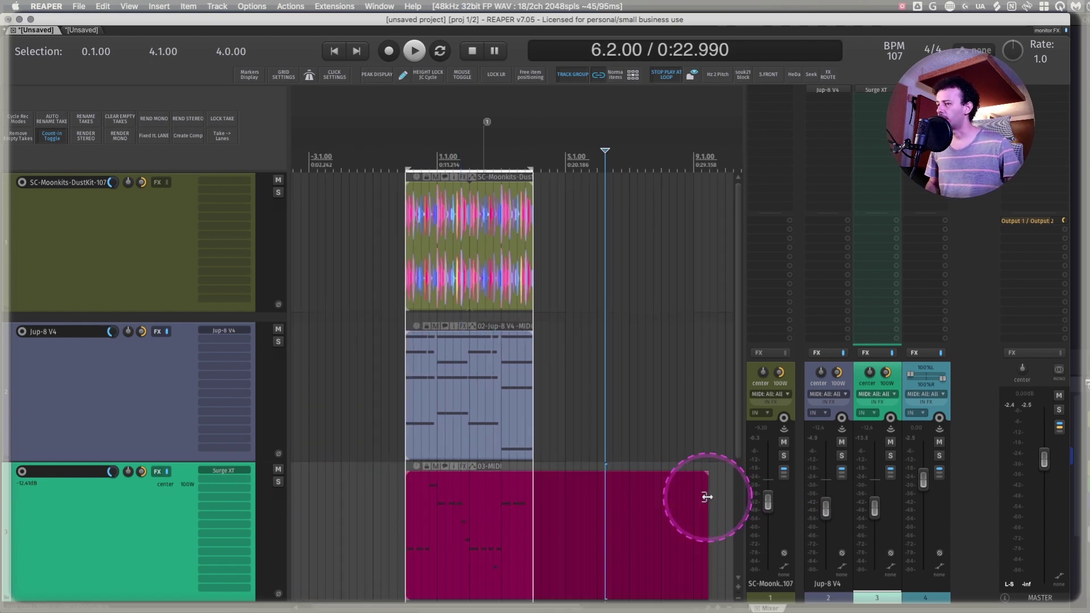
key("super+z")
key("super+z")
Glue the 03-MIDI item on track 3 and extend its end to loop until just before bar 10.
left_click(514, 494)
key("super+shift+g")
left_click_drag(532, 497, 723, 502)
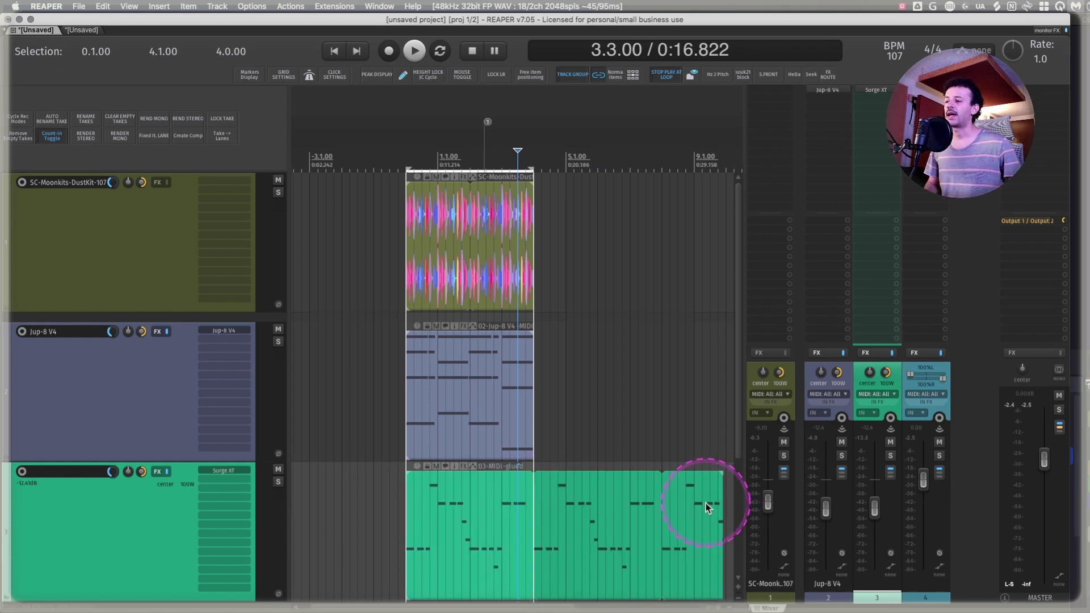
scroll(706, 503, "right", 2)
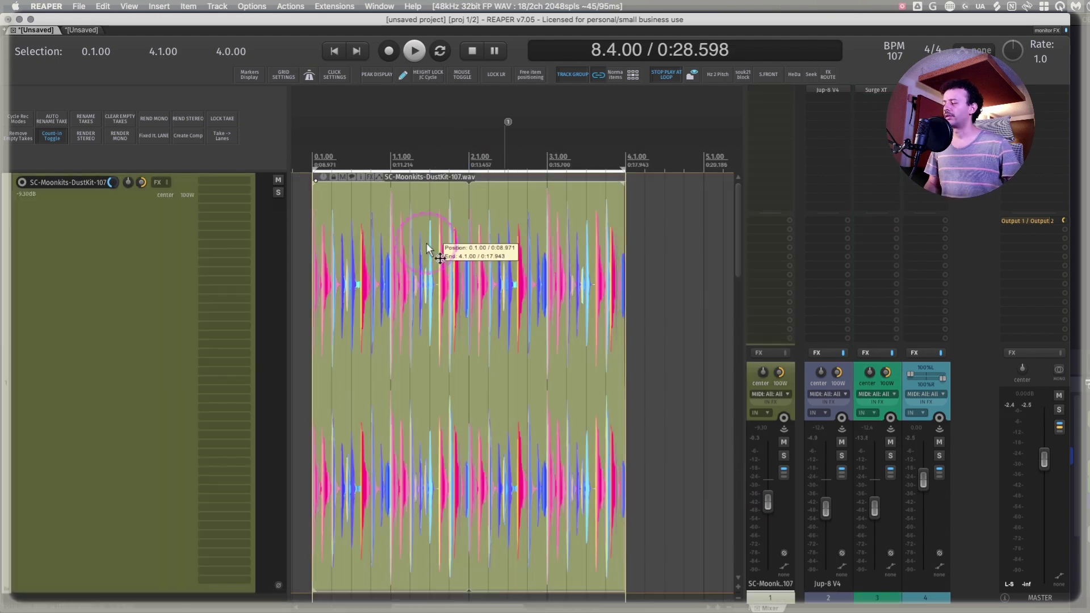
Search the actions for "downmix" and select "Item properties: Set take channel mode to mono (downmix)".
left_click(427, 243)
scroll(427, 243, "left", 2)
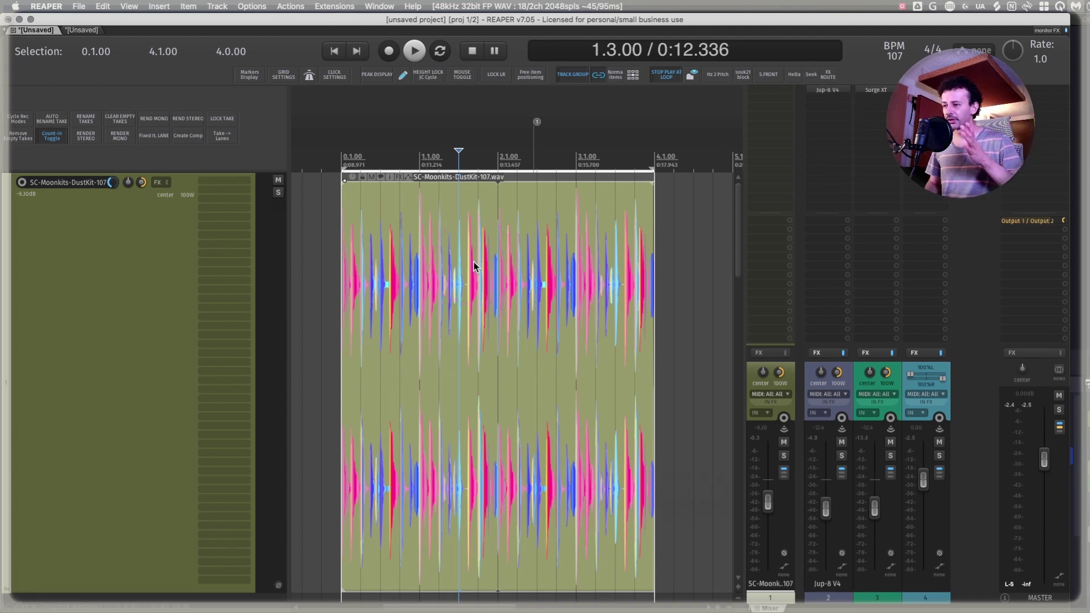
left_click(437, 242)
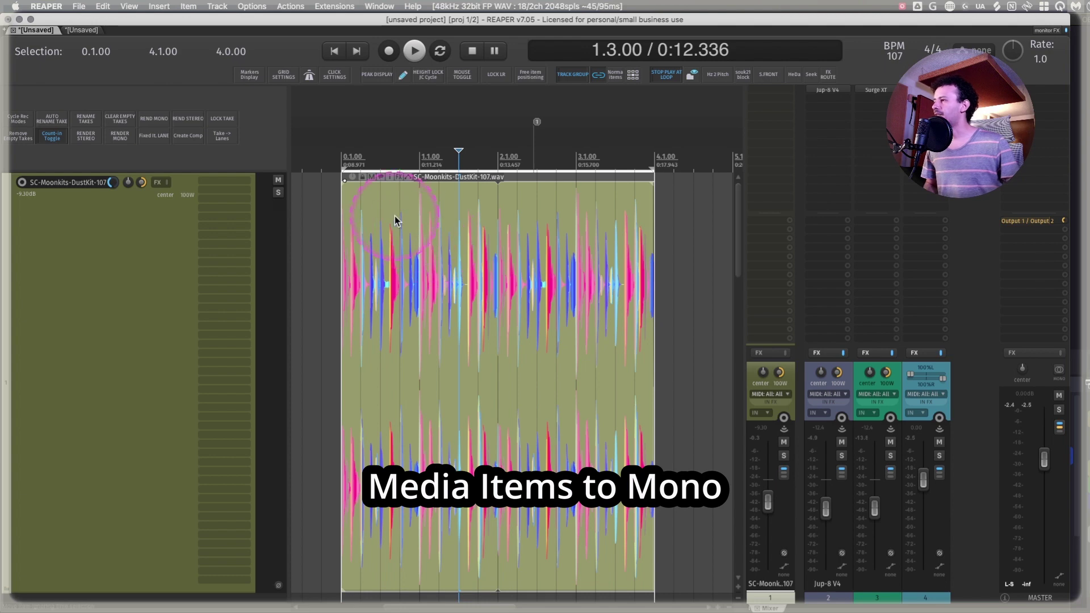
left_click(268, 182)
key("shift+slash")
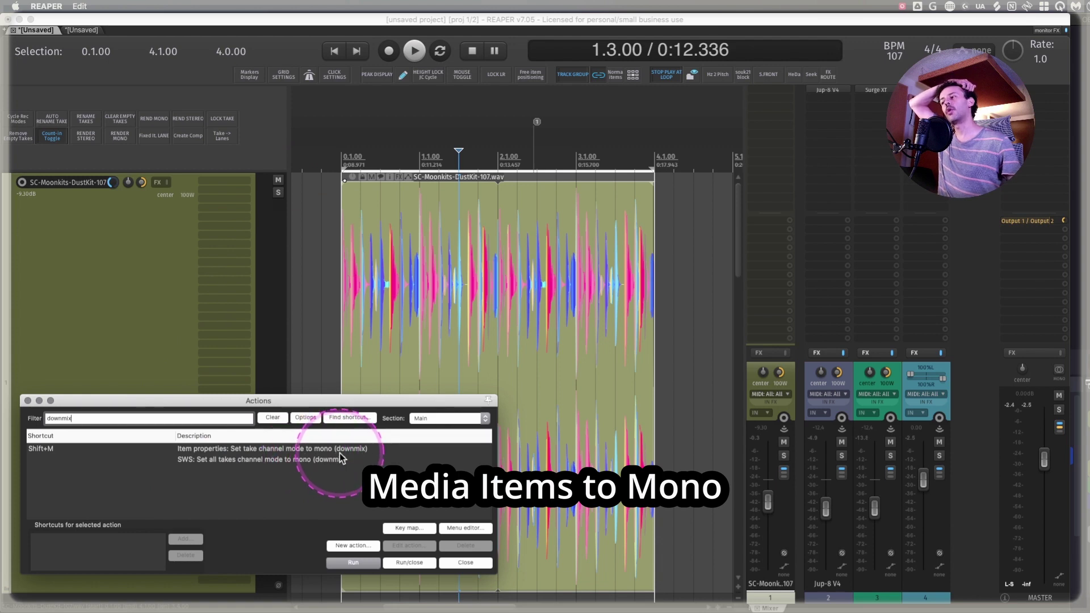
left_click(322, 453)
scroll(330, 456, "right", 1)
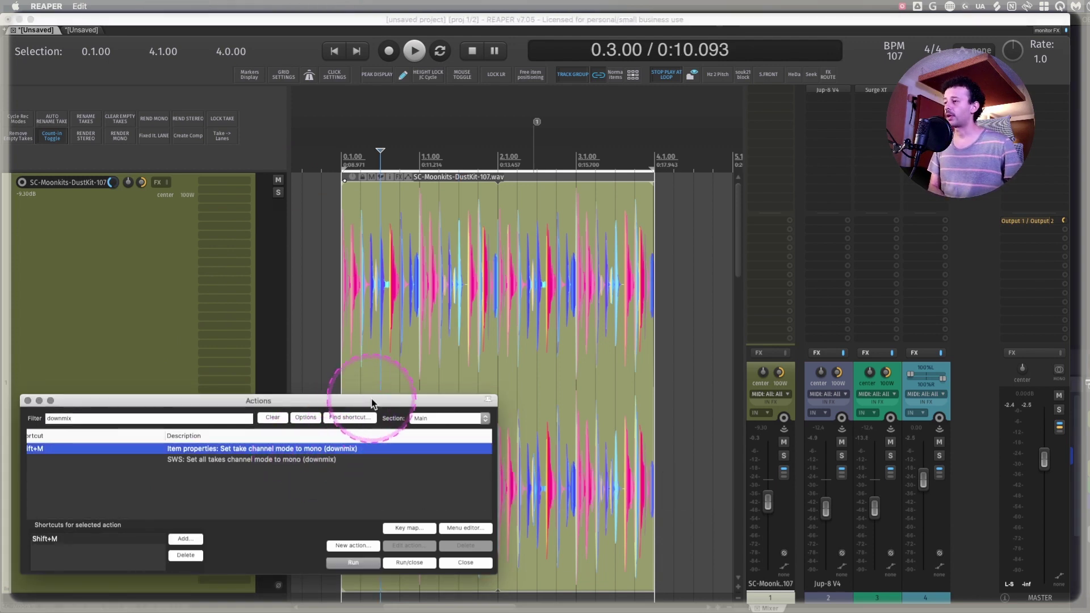
Try the mono downmix channel mode on the SC-Moonkits-DustKit-107.wav item, undo it and close the action list.
left_click(445, 261)
key("shift+m")
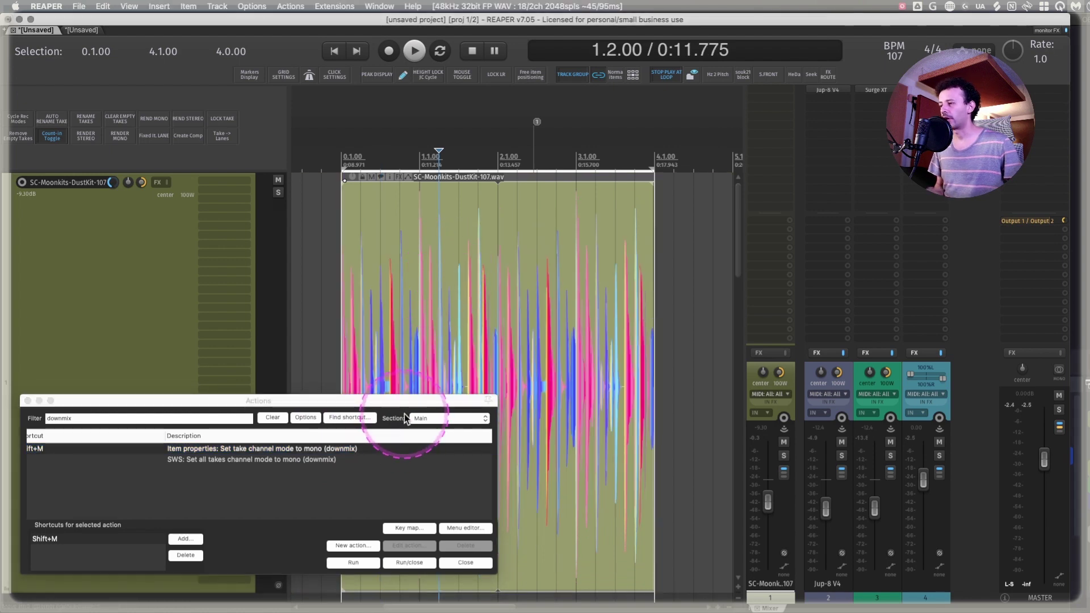
key("super+z")
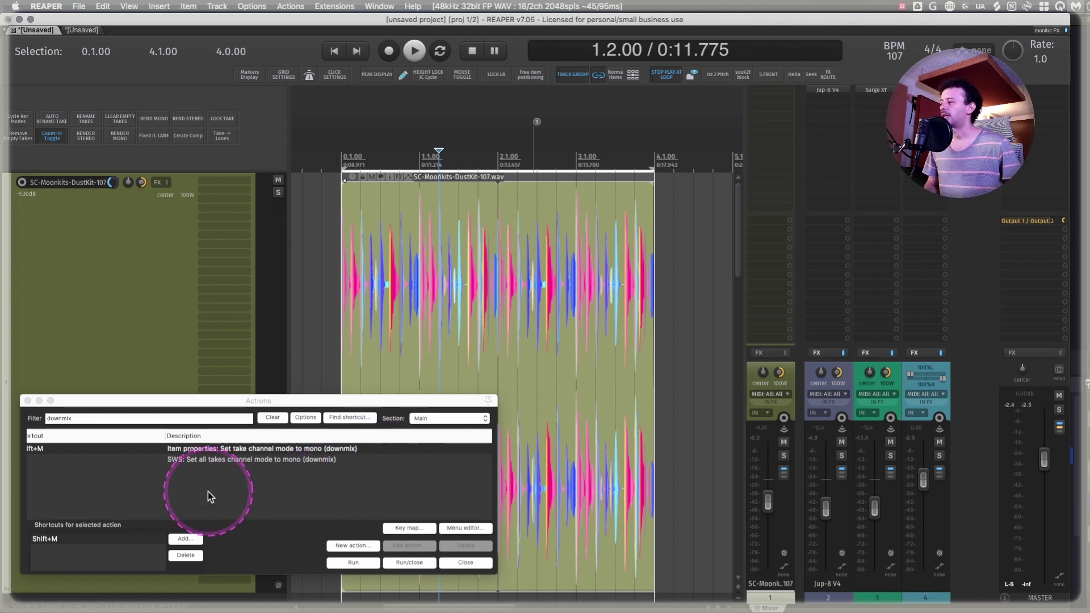
left_click(27, 401)
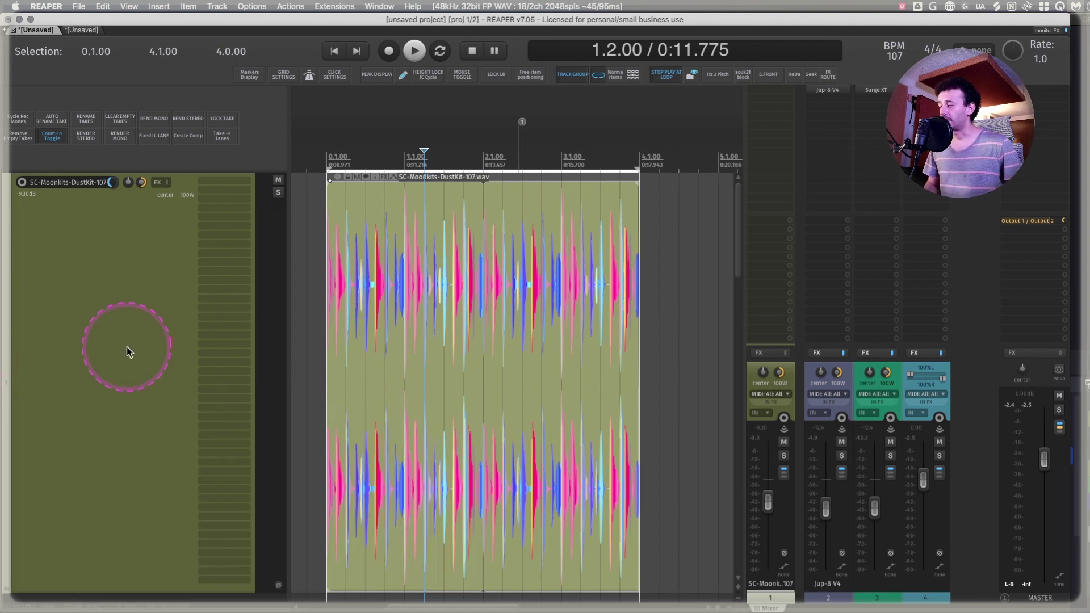
Duplicate the SC-Moonkits-DustKit-107.wav and Jup-8 V4 items twice, end to end up to 12.1.00.
scroll(95, 343, "down", 8)
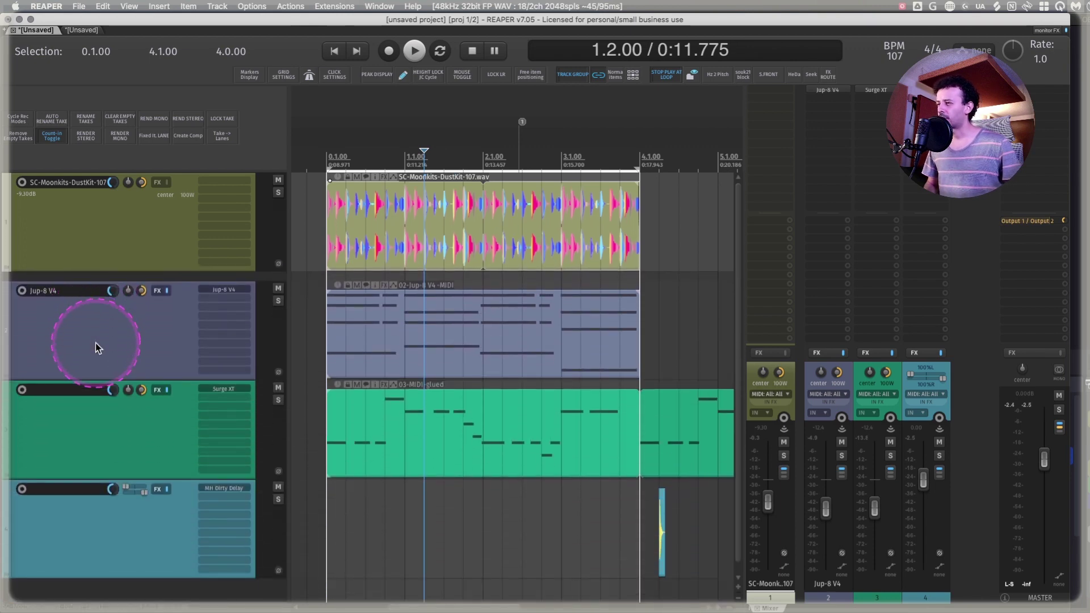
left_click(321, 155)
scroll(418, 211, "down", 5)
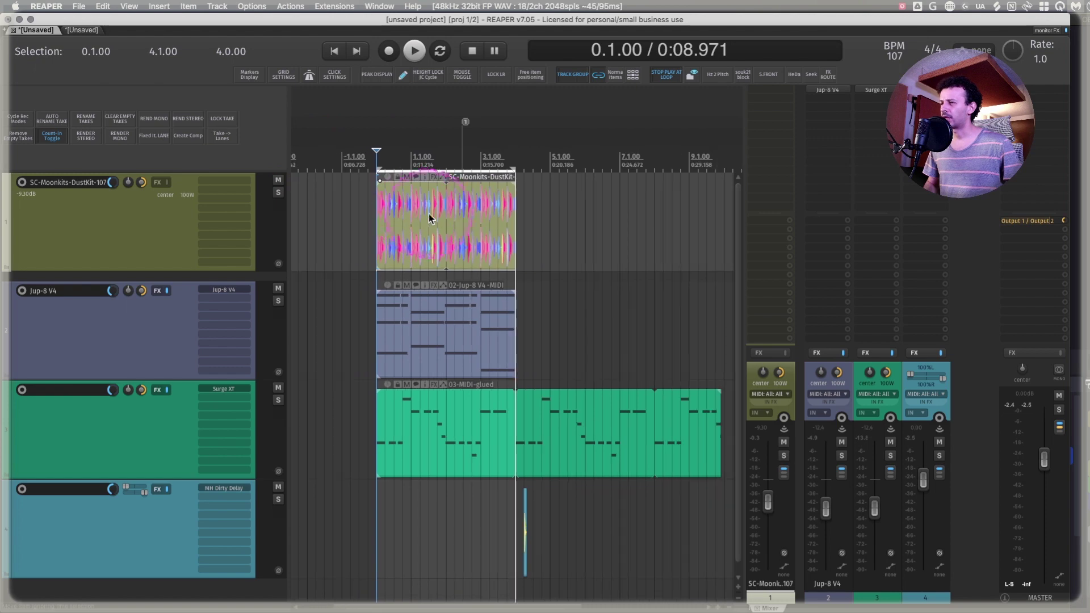
left_click(429, 200)
left_click(432, 313, "super")
key("super+d")
key("super+d")
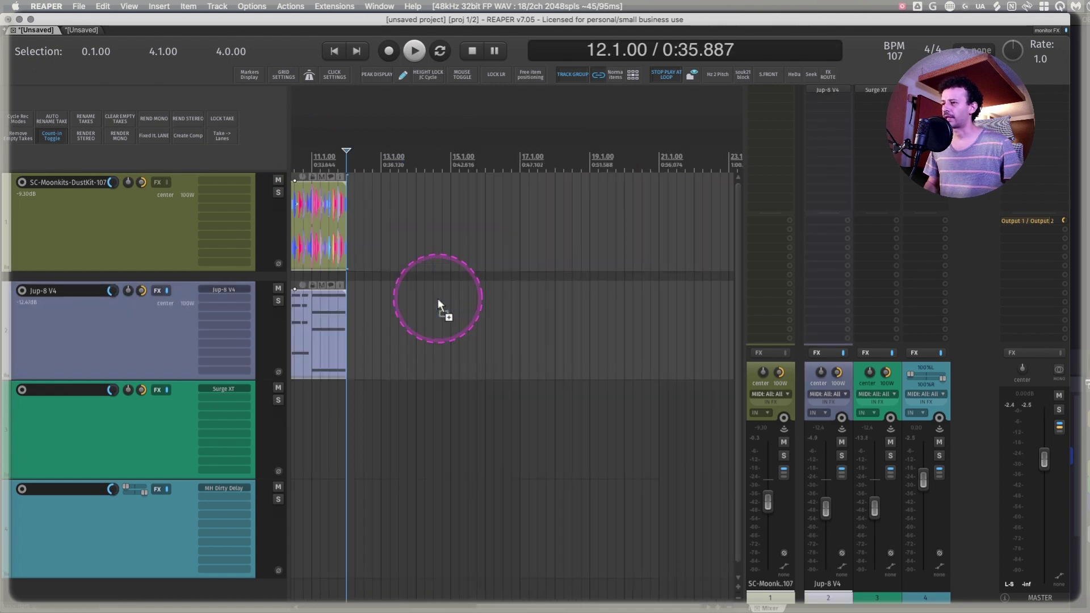
scroll(434, 296, "left", 5)
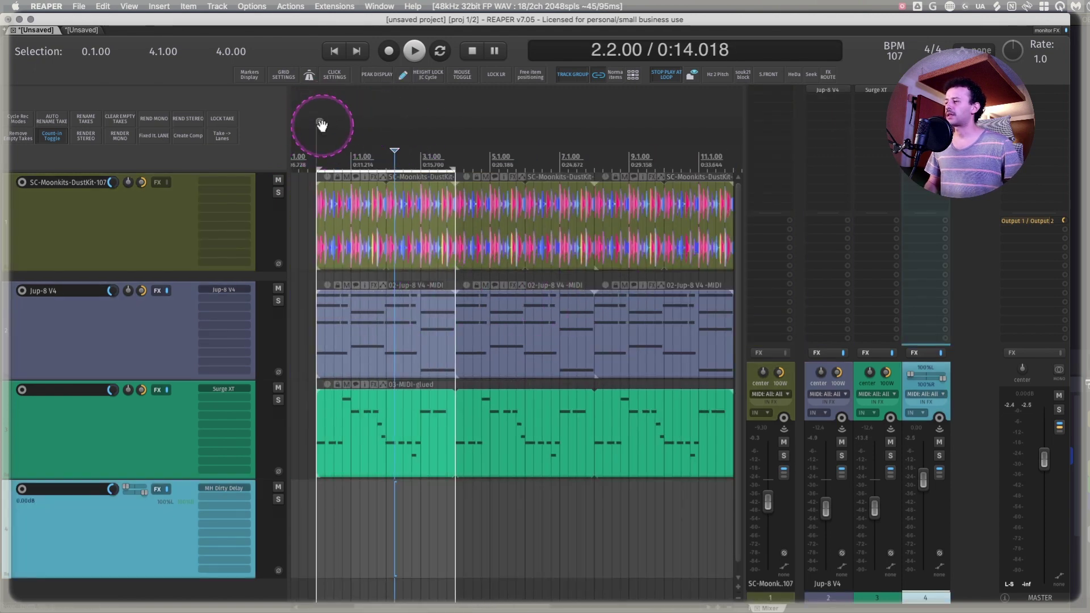
Name project marker 1 at 0.1.00 INTRO.
double_click(318, 120)
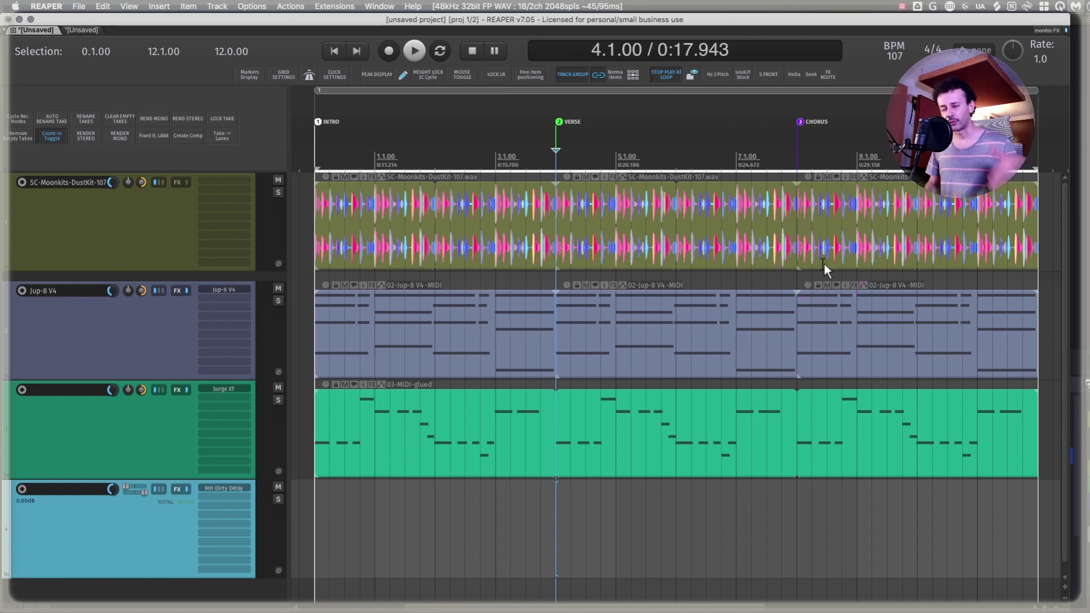
Glue the three SC-Moonkits-DustKit-107.wav items on track 1 into a single item.
left_click(620, 206)
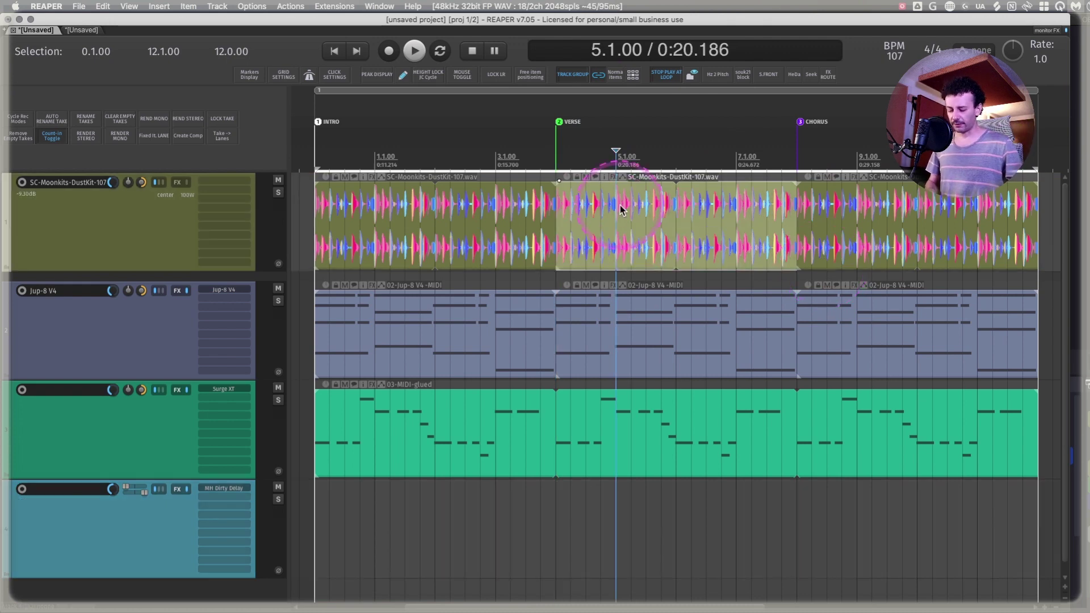
left_click(460, 217, "ctrl")
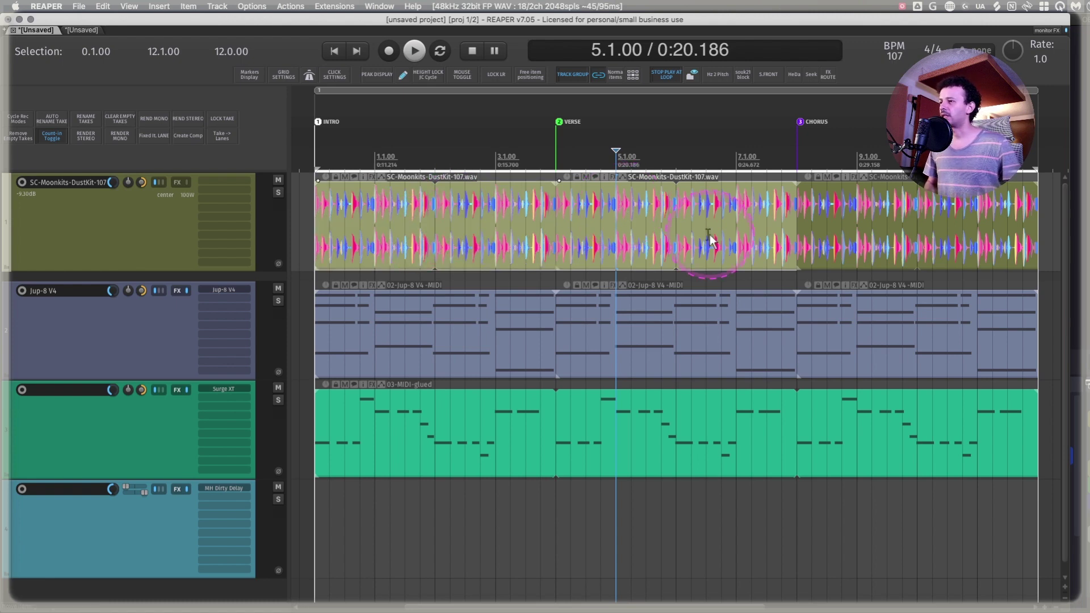
left_click(925, 237, "ctrl")
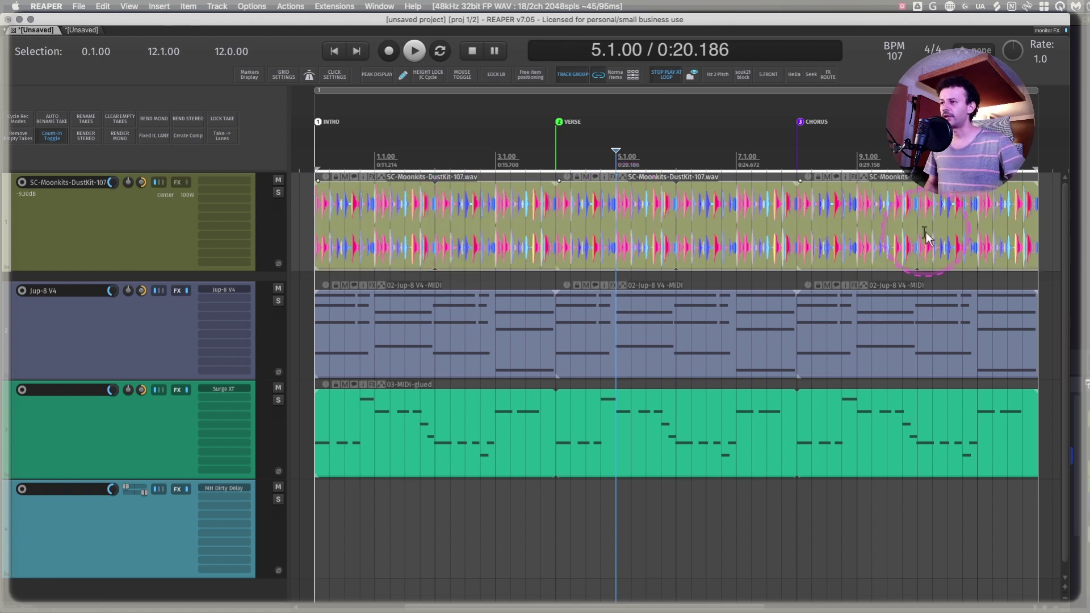
key("super+shift+g")
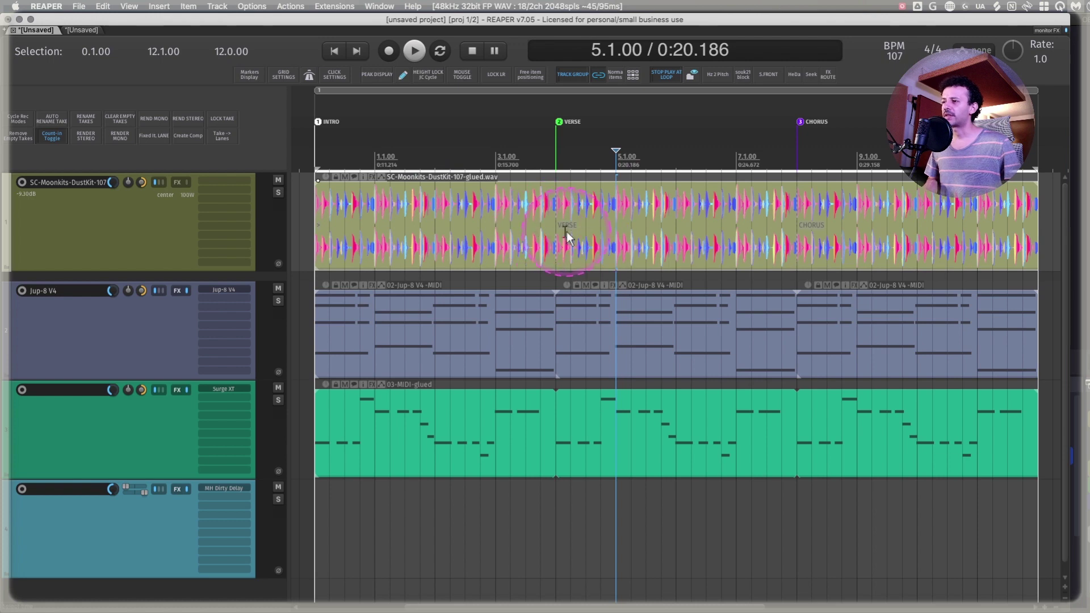
key("ctrl+m")
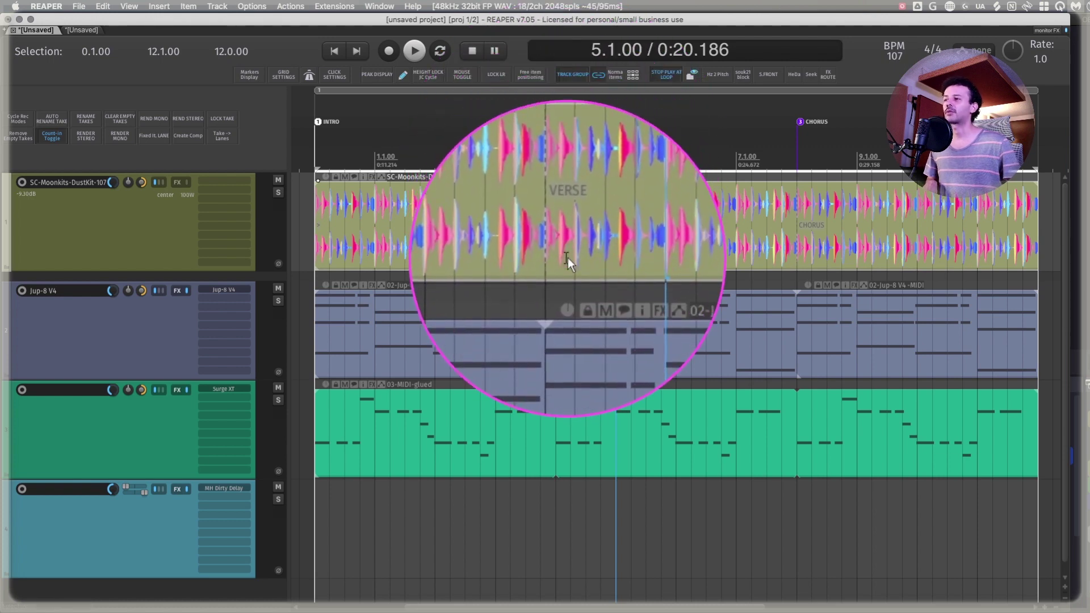
key("ctrl+m")
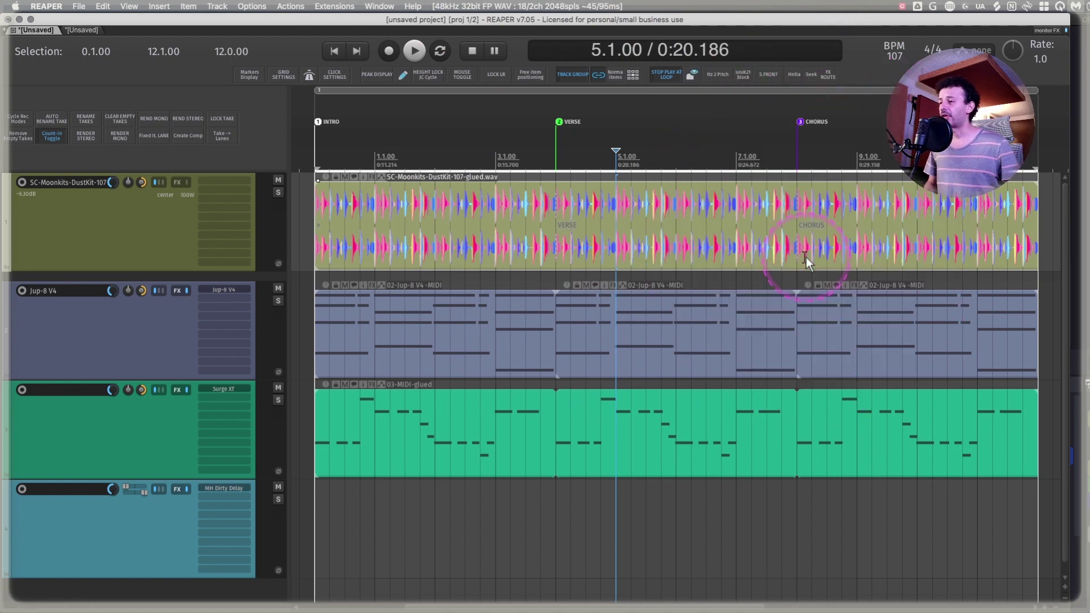
Remove MH Dirty Delay from track 4 and add a MIDI item with a note at each section start, placing the edit cursor at 4.1.00.
left_click(148, 527)
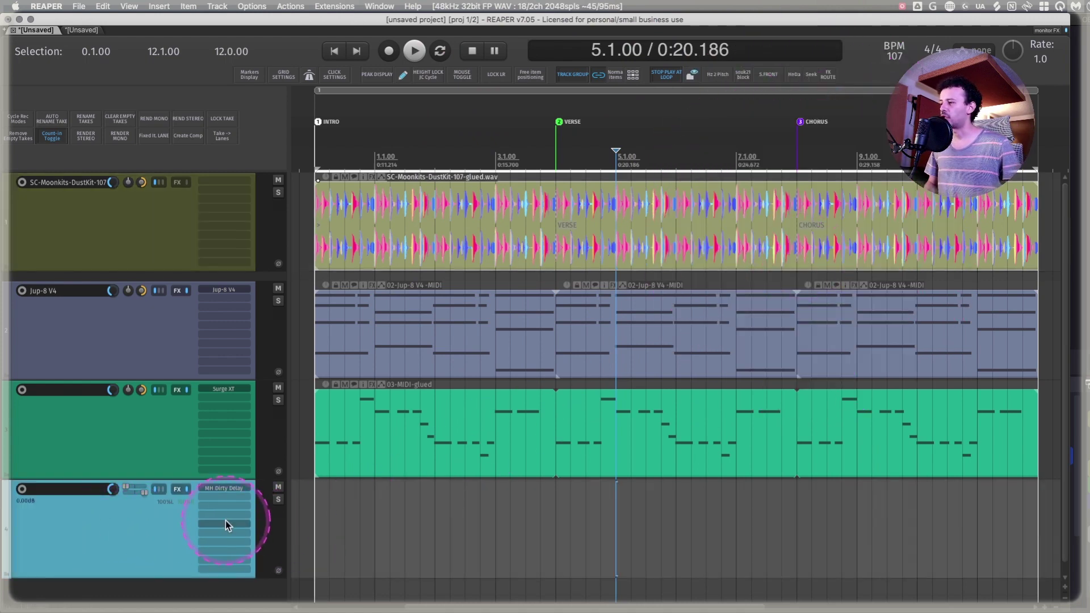
left_click(226, 490, "alt")
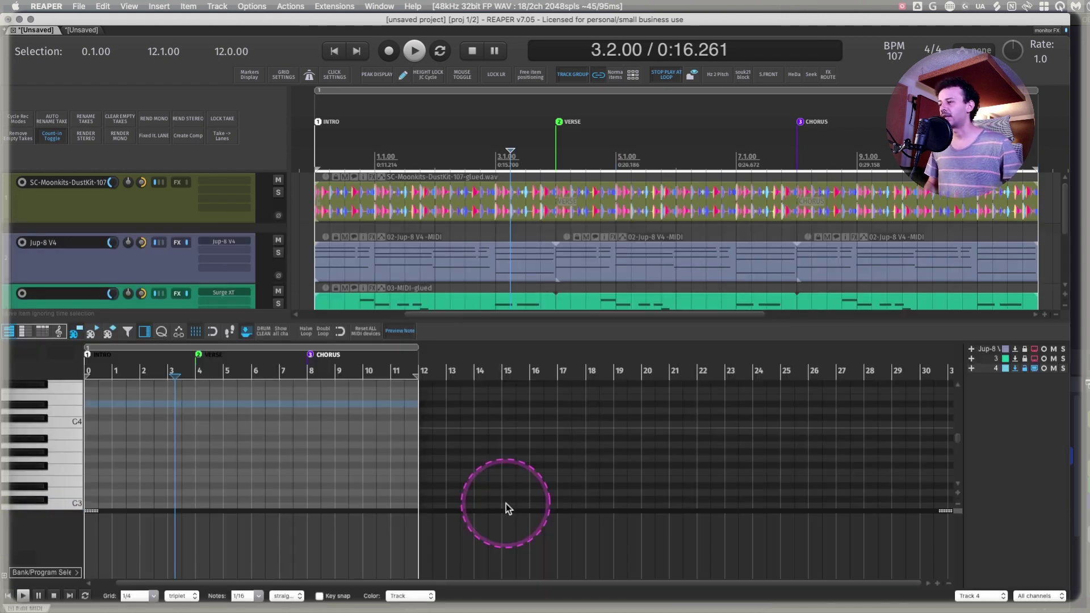
double_click(508, 506)
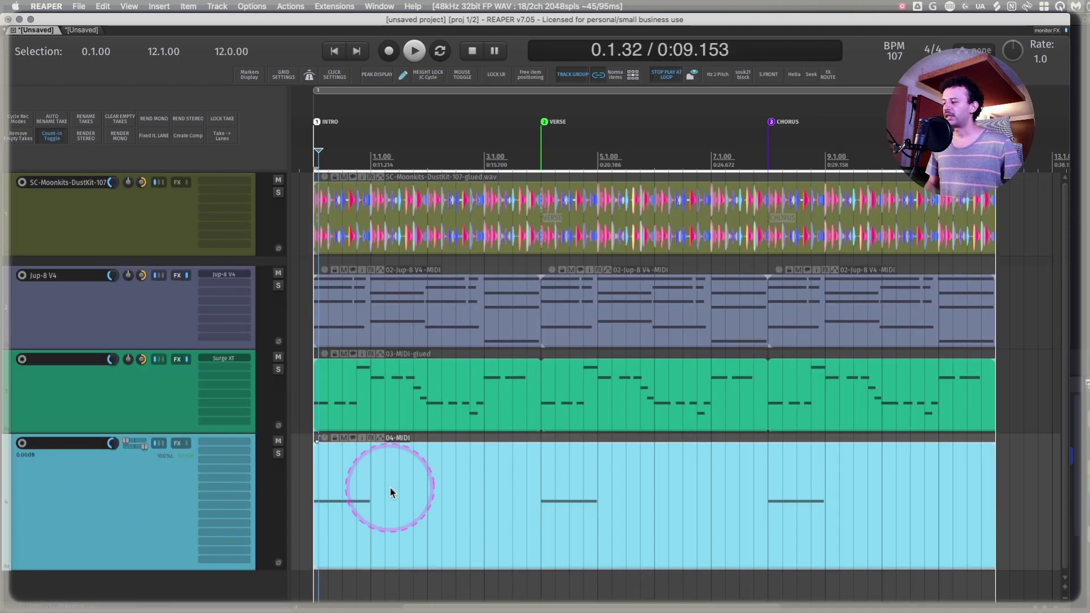
left_click(538, 476)
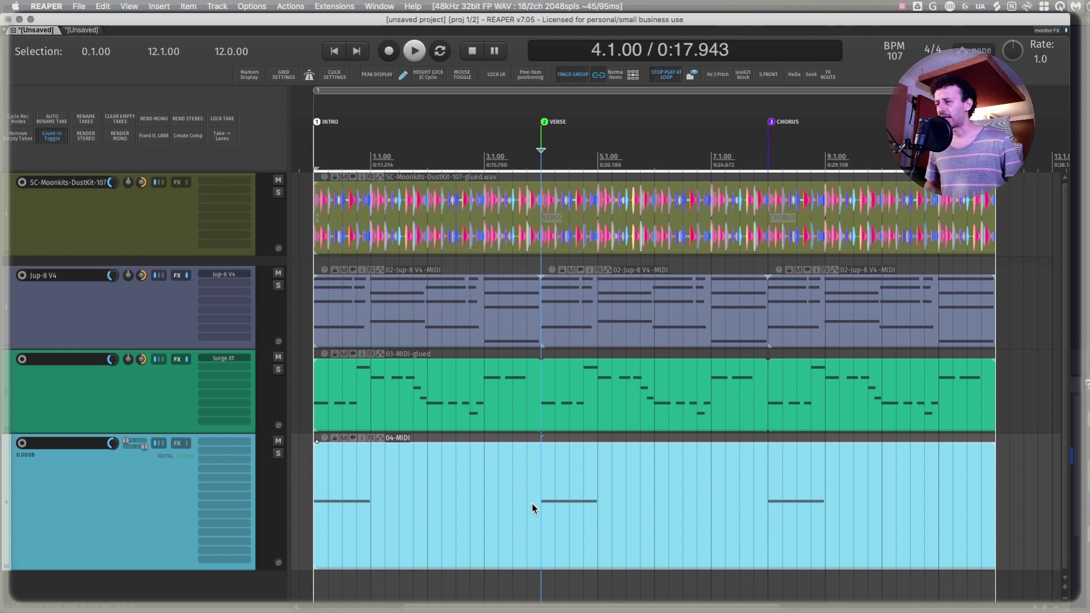
Duplicate the SC-Moonkits-DustKit-107-glued.wav item to 12.1.00 and place the edit cursor at the copy's VERSE cue at 16.1.00.
left_click(537, 216)
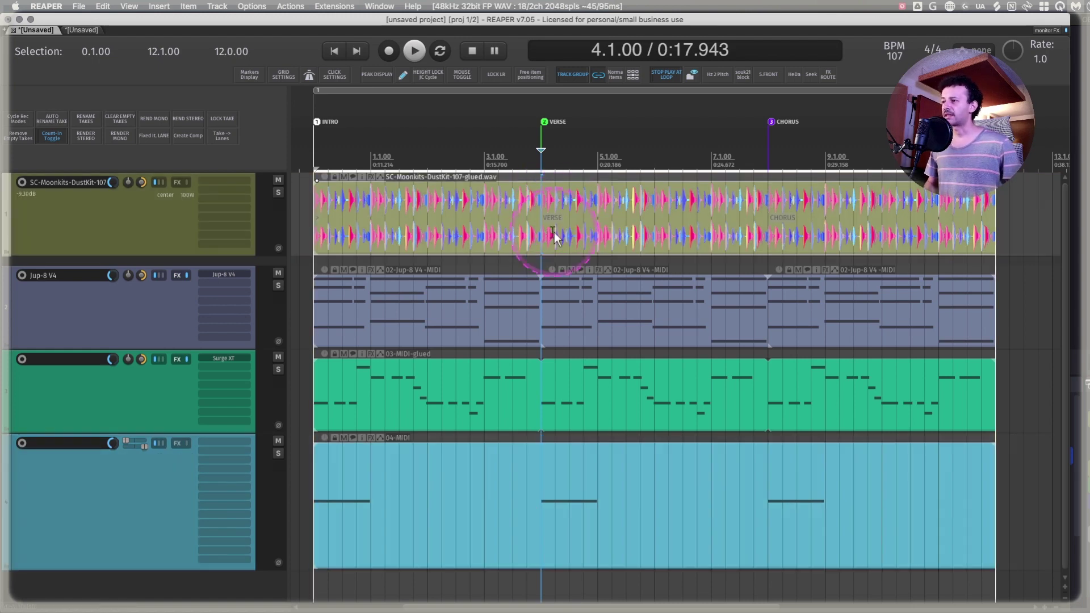
left_click_drag(492, 203, 792, 217)
double_click(792, 217)
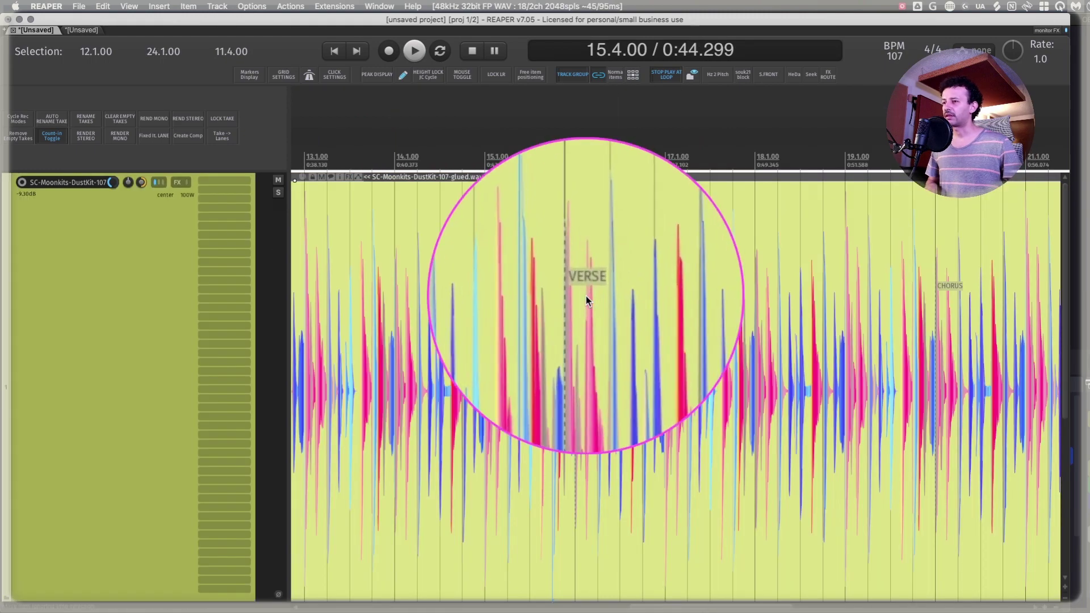
scroll(580, 291, "down", 3)
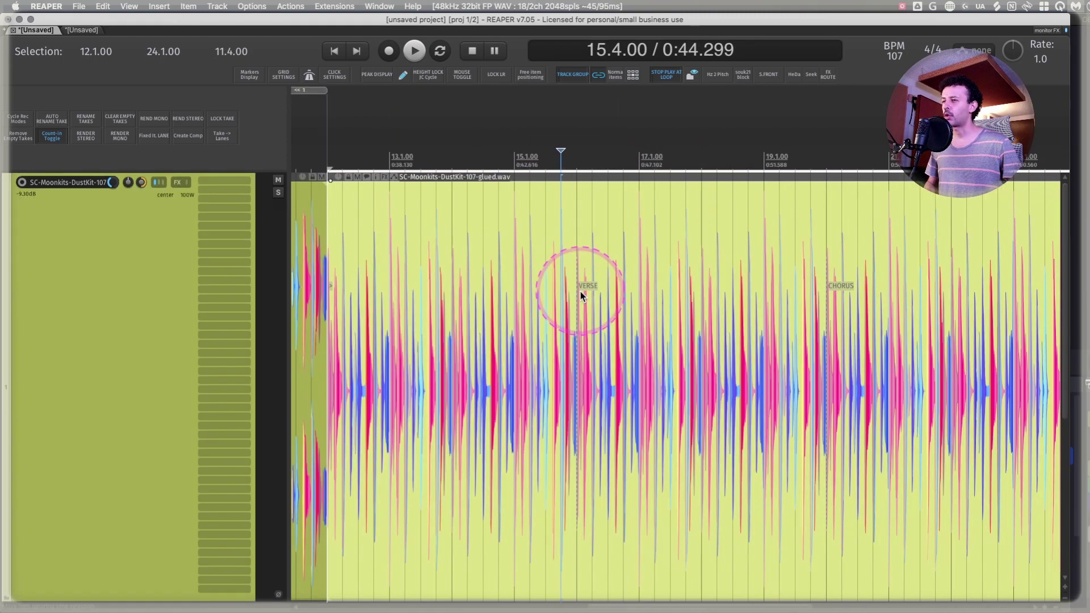
left_click(576, 284)
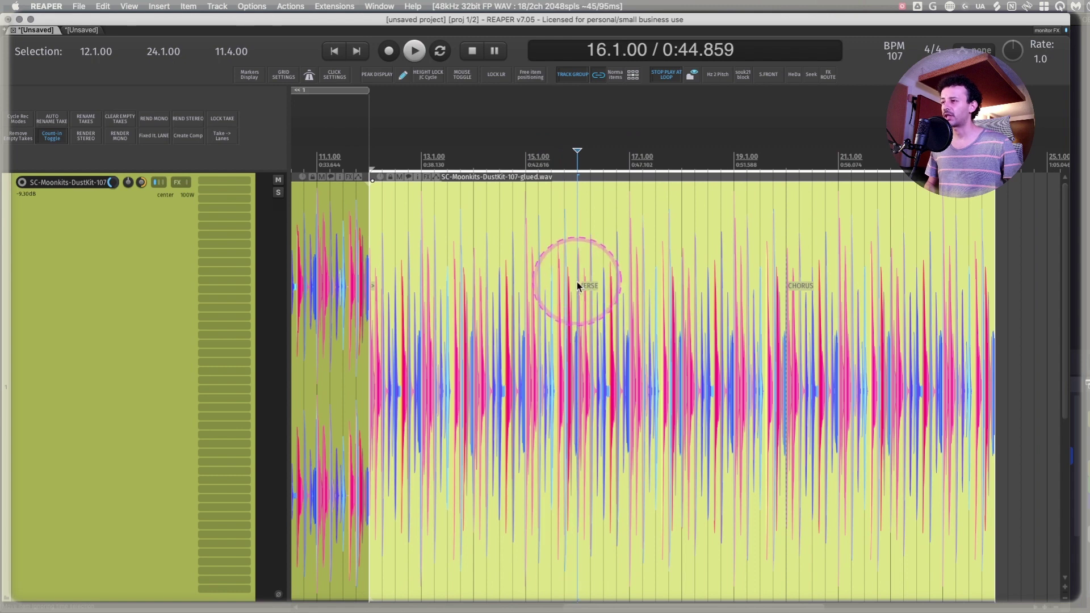
Find and run the action Item: Import item media cues as project markers on the copied glued drum item.
key("shift+slash")
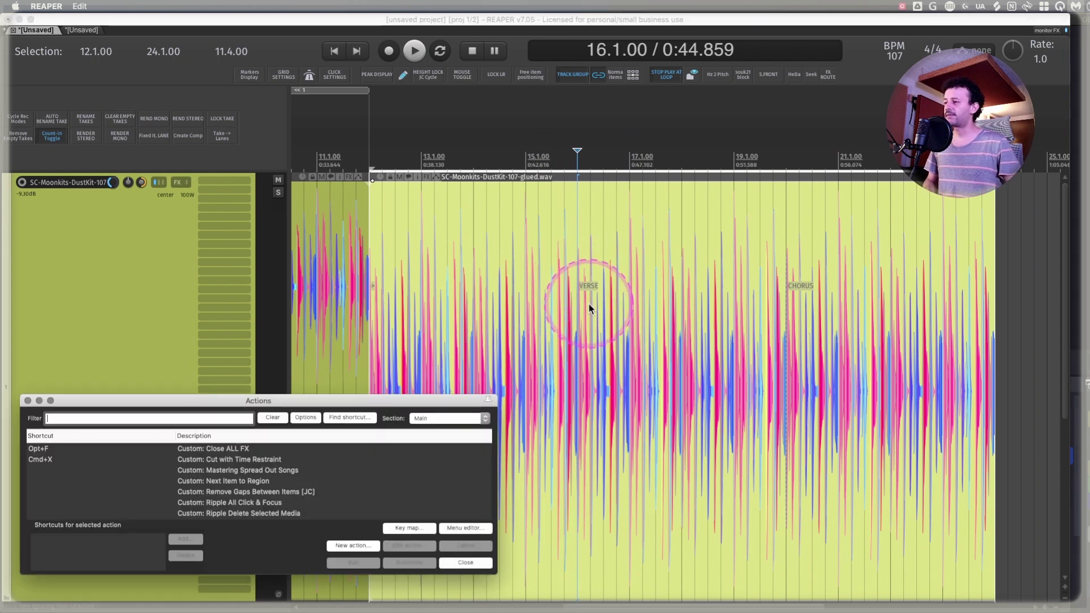
type("ACTION")
key("super+a")
type("Import Item Media Cues as Project Markers")
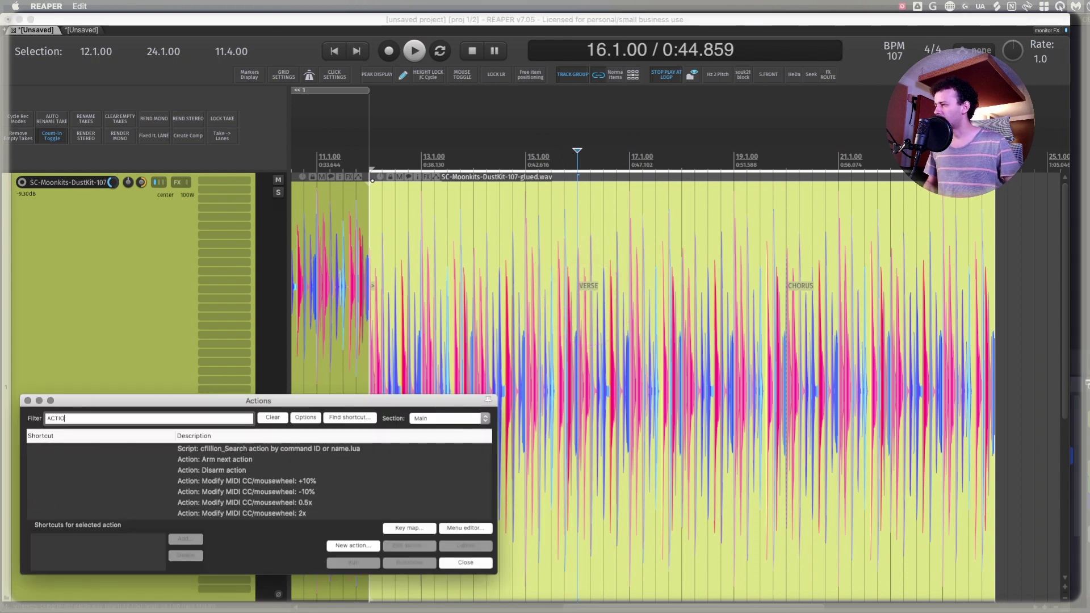
left_click(261, 505)
left_click(238, 450)
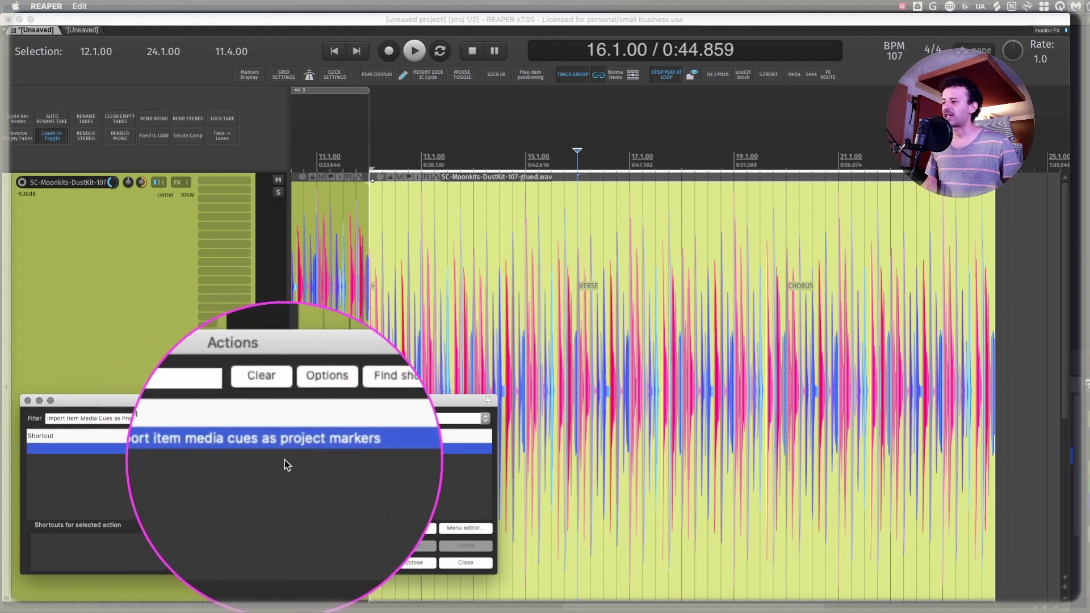
left_click(353, 563)
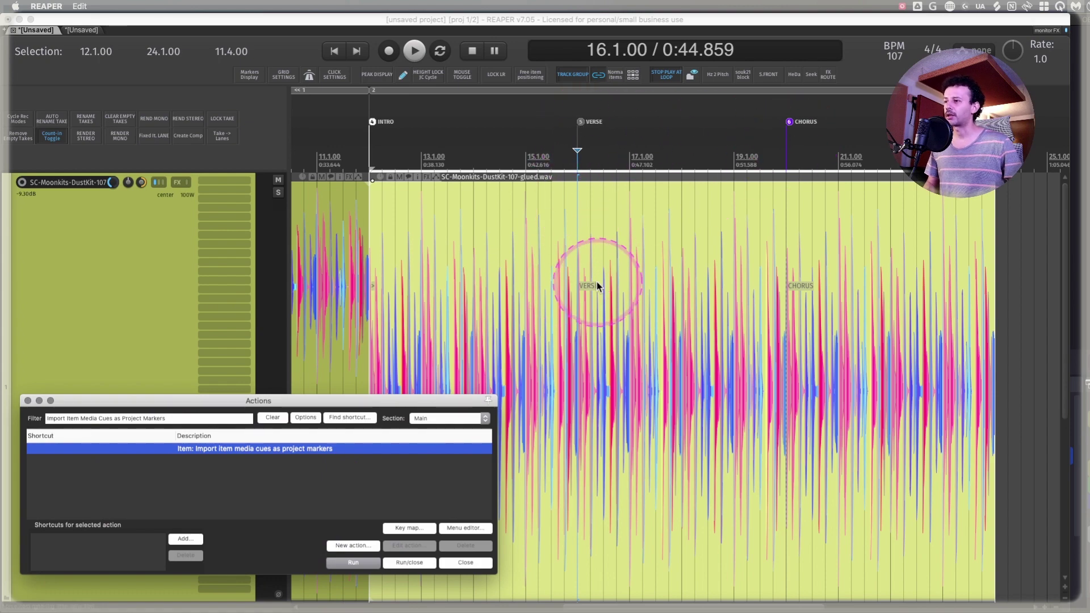
left_click(788, 305)
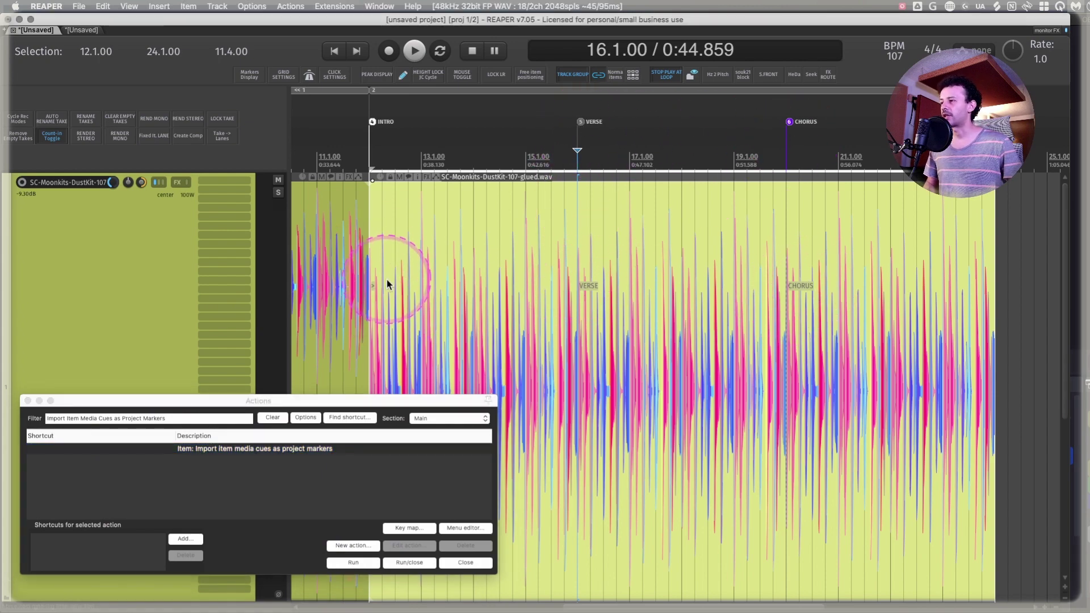
scroll(388, 284, "up", 4)
scroll(572, 295, "down", 5)
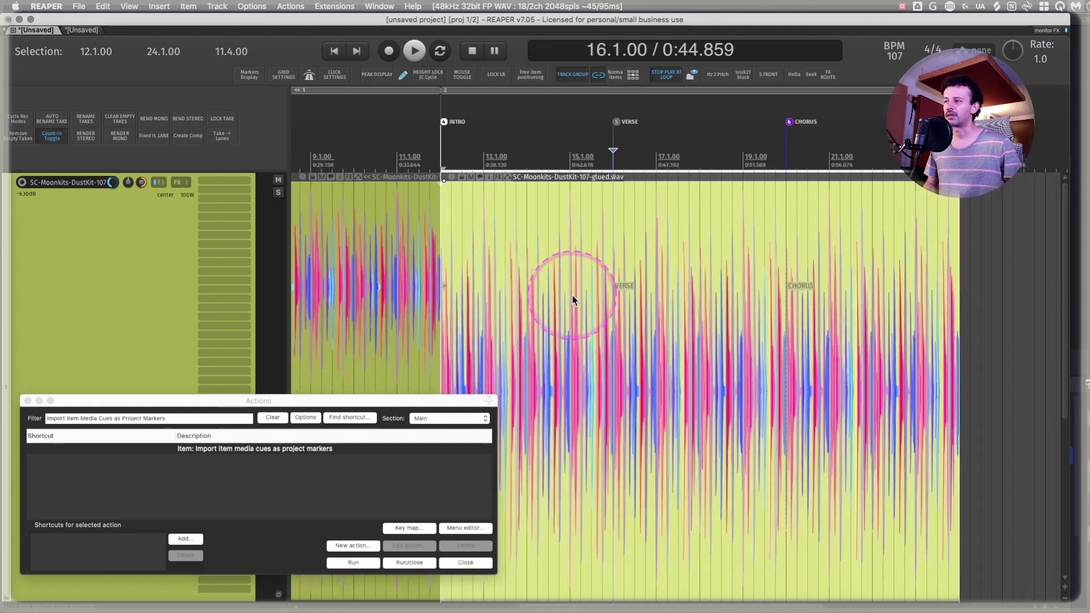
scroll(572, 295, "down", 1)
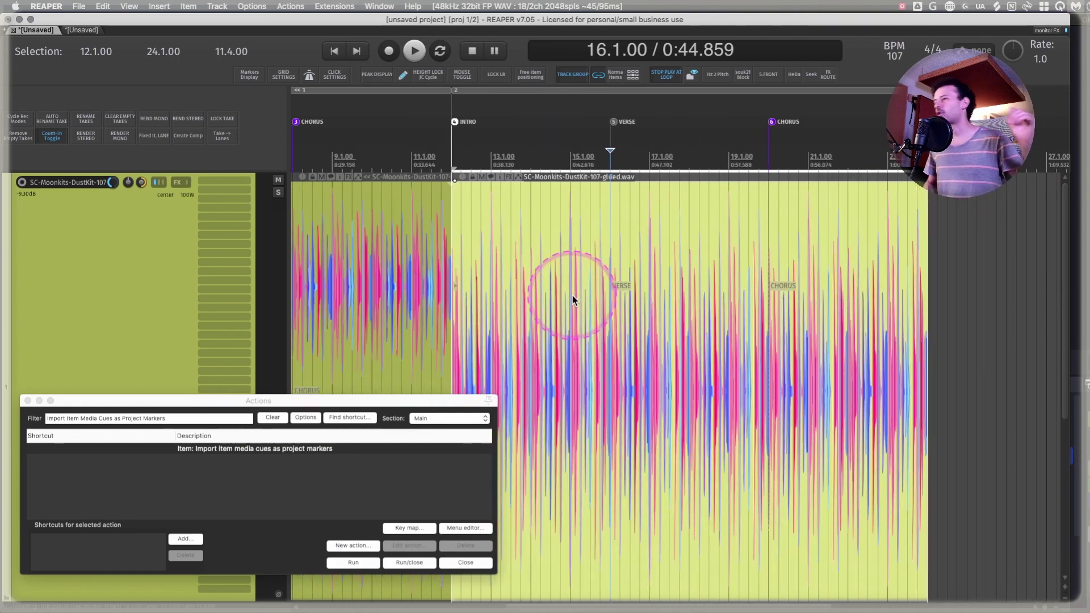